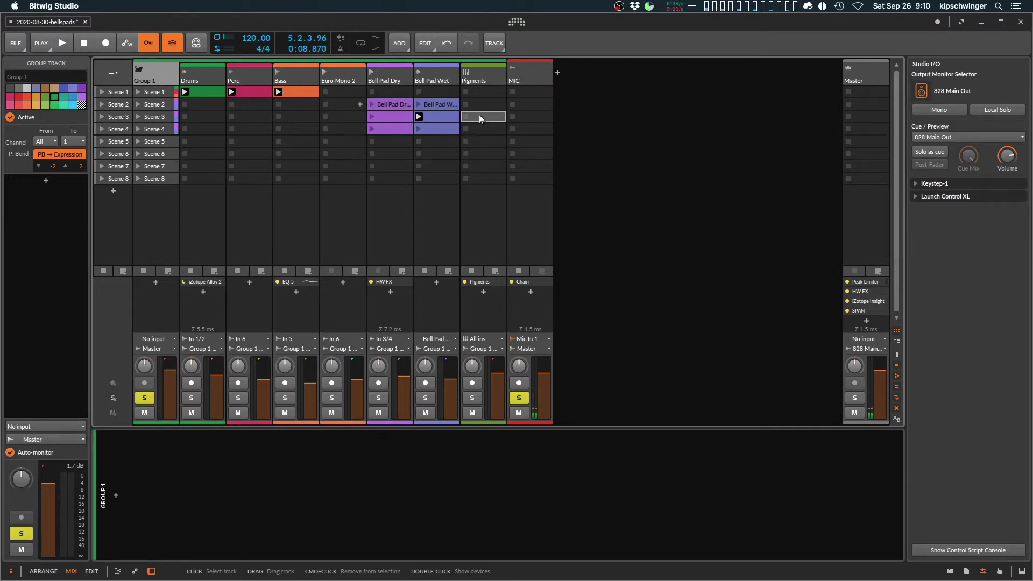
# Step: Play the full mix from the clip launcher briefly, then stop playback
pyautogui.click(670, 123)
pyautogui.press('space')
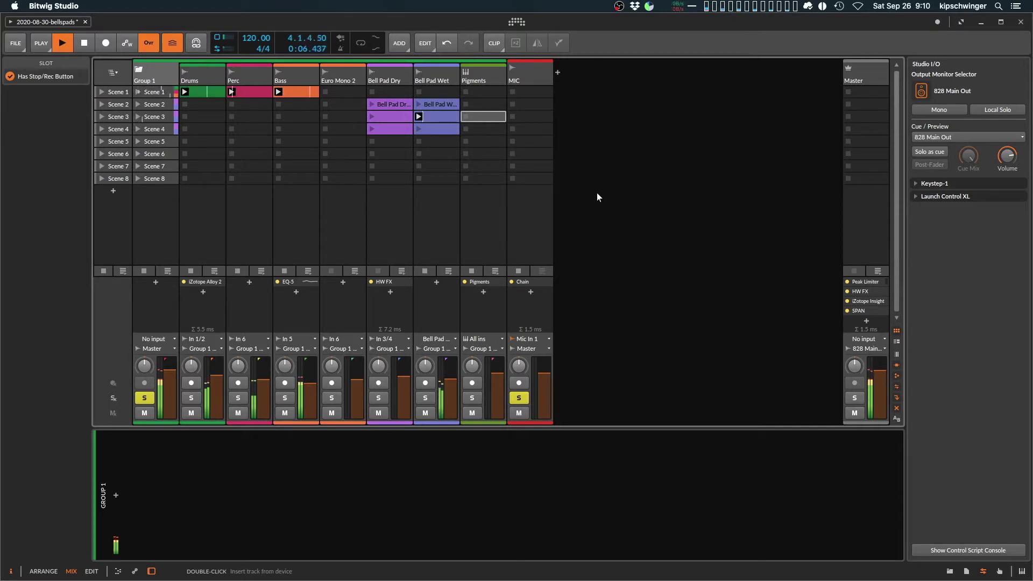
pyautogui.press('space')
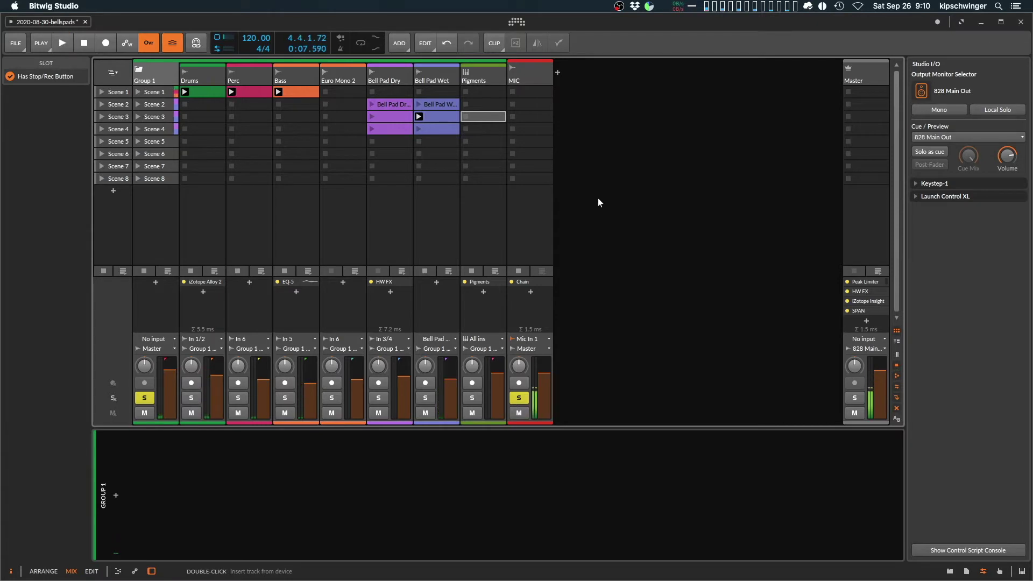
# Step: Inspect the Drums, Perc, Bass and Bell Pad Wet tracks one after another, comparing their devices and levels
pyautogui.click(200, 94)
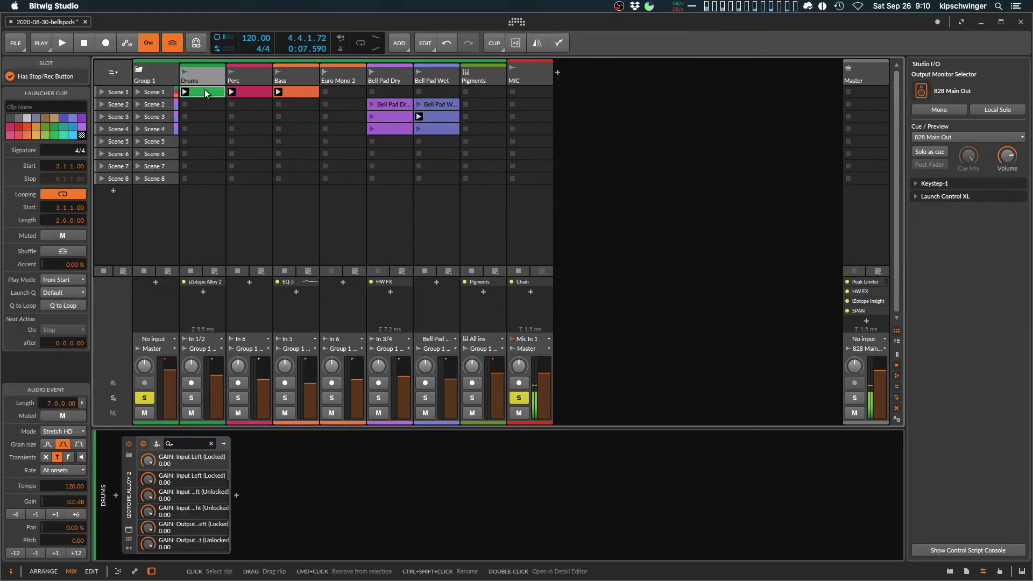
pyautogui.click(247, 71)
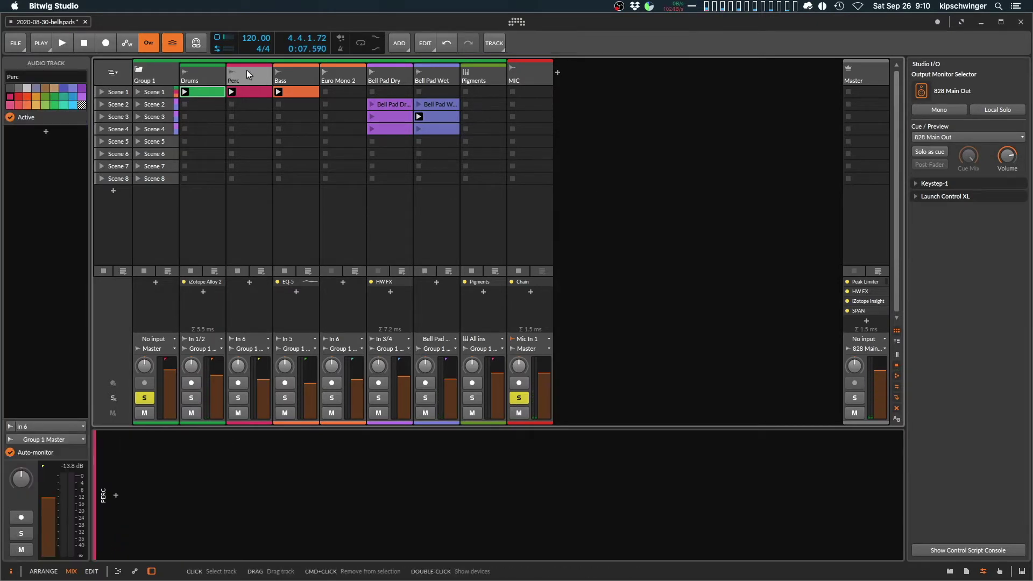
pyautogui.click(197, 79)
pyautogui.click(286, 77)
pyautogui.click(214, 77)
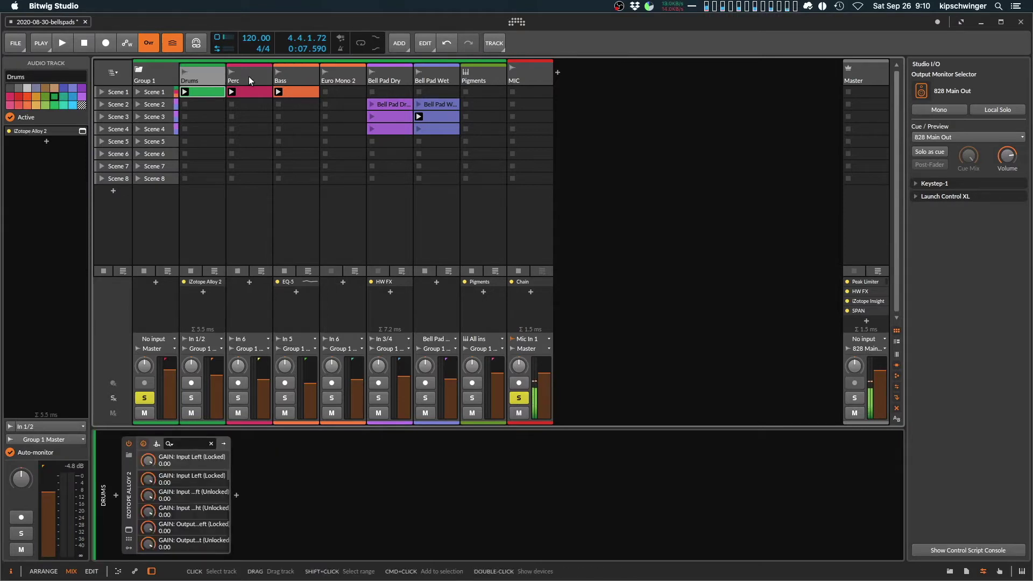
pyautogui.click(248, 77)
pyautogui.click(301, 76)
pyautogui.click(431, 79)
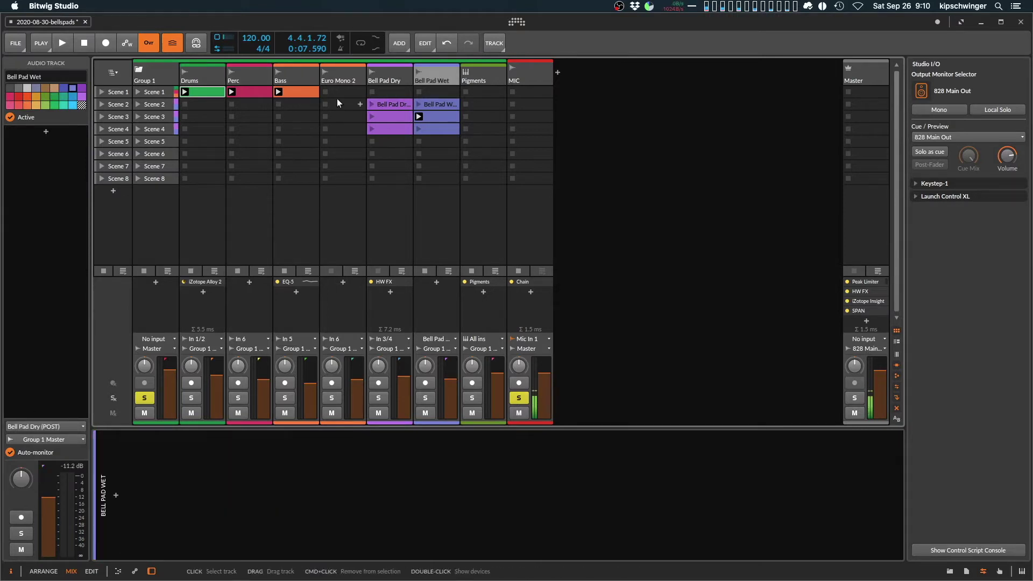
pyautogui.click(291, 69)
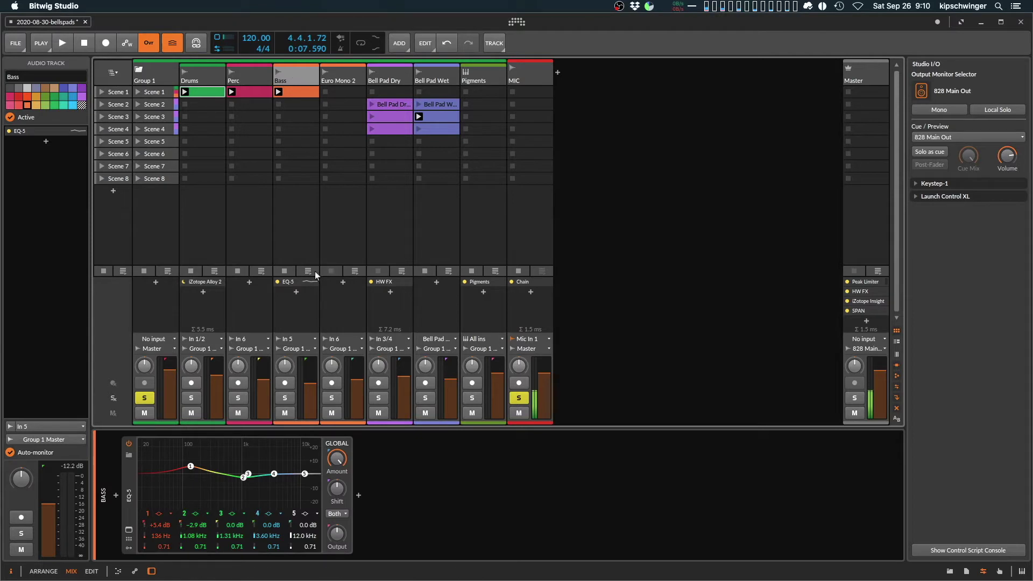
pyautogui.click(252, 81)
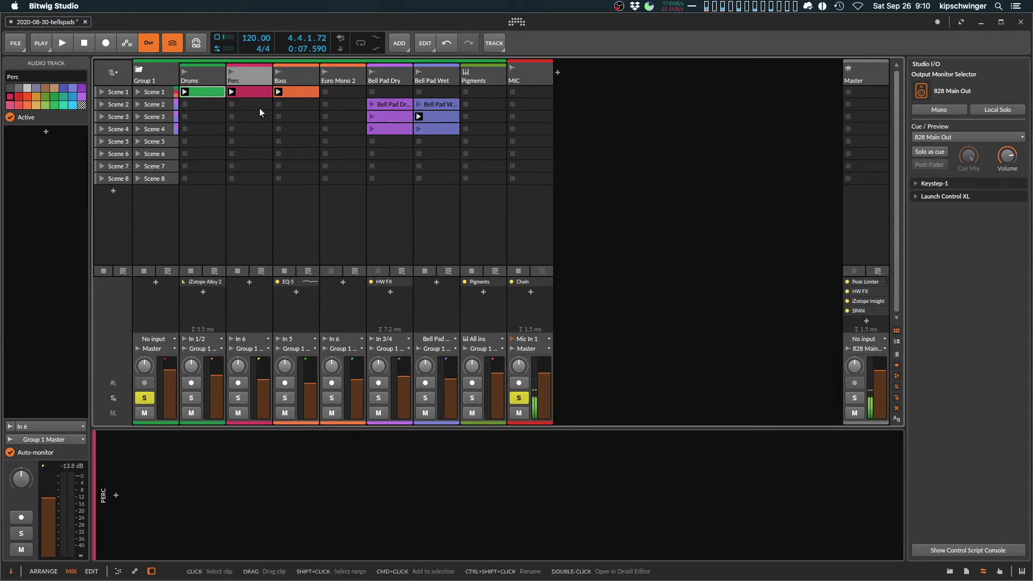
pyautogui.click(287, 79)
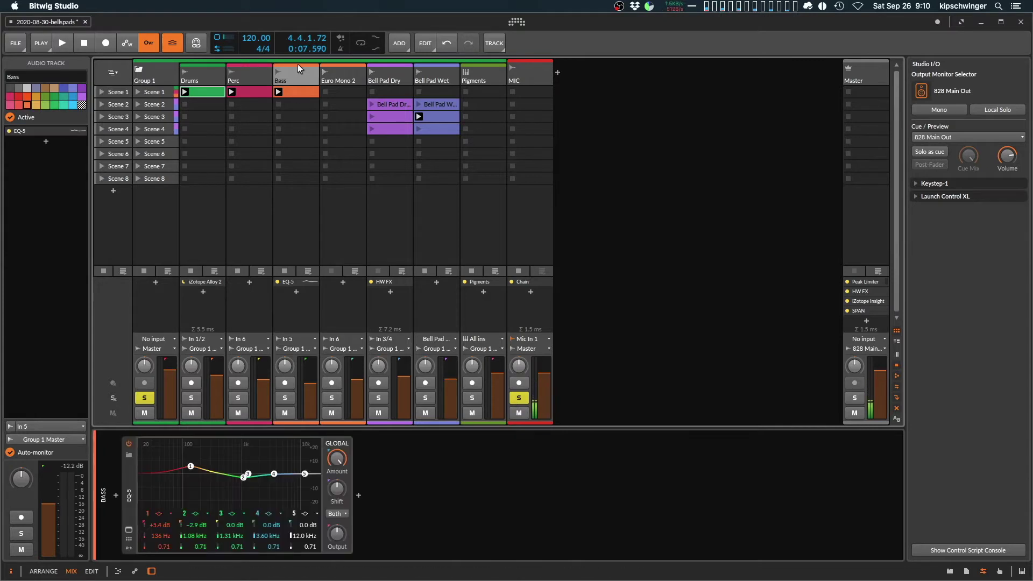
pyautogui.click(248, 76)
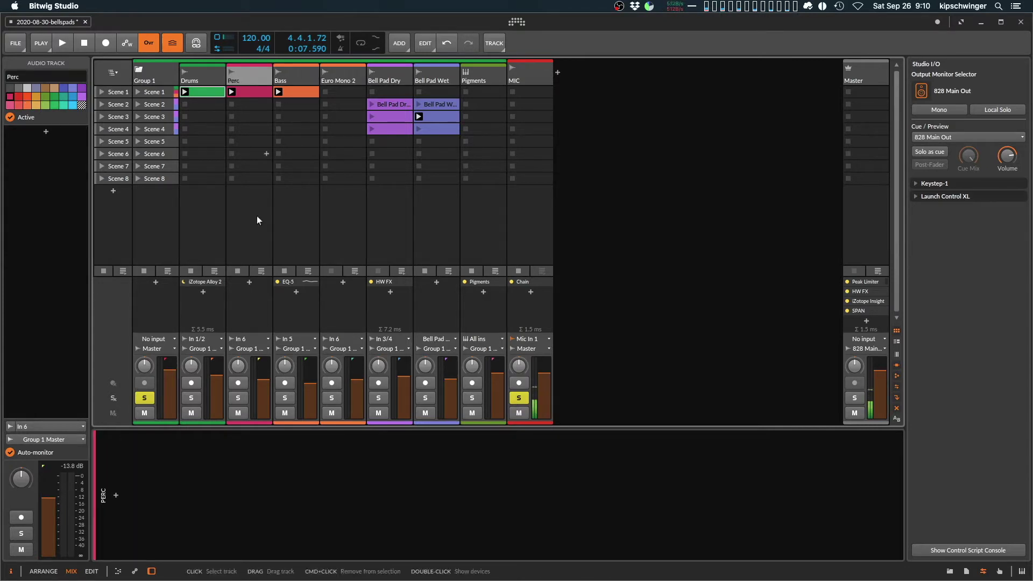
# Step: Solo the Perc track during playback and raise its volume to about -1.1 dB
pyautogui.press('space')
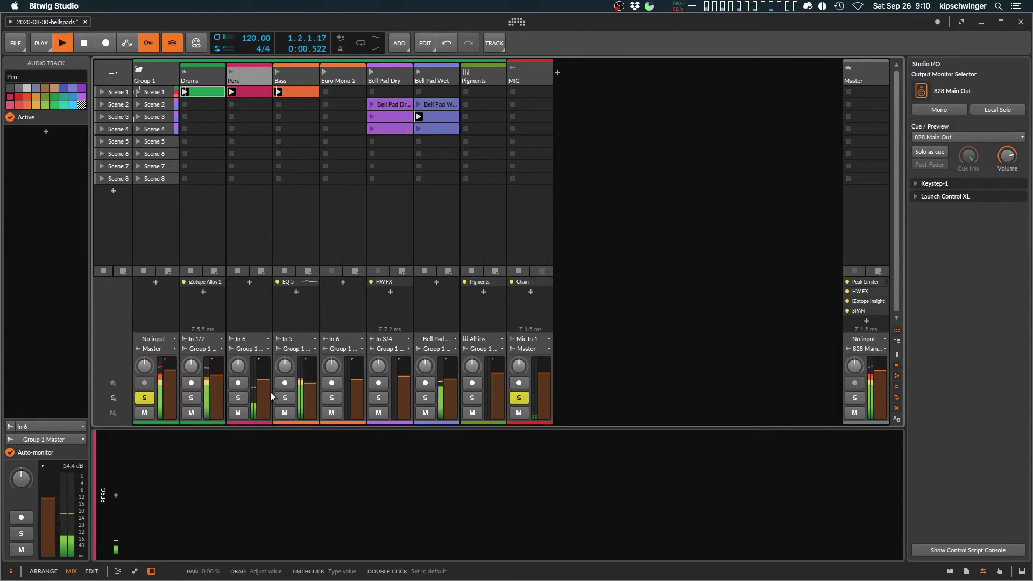
pyautogui.click(232, 398)
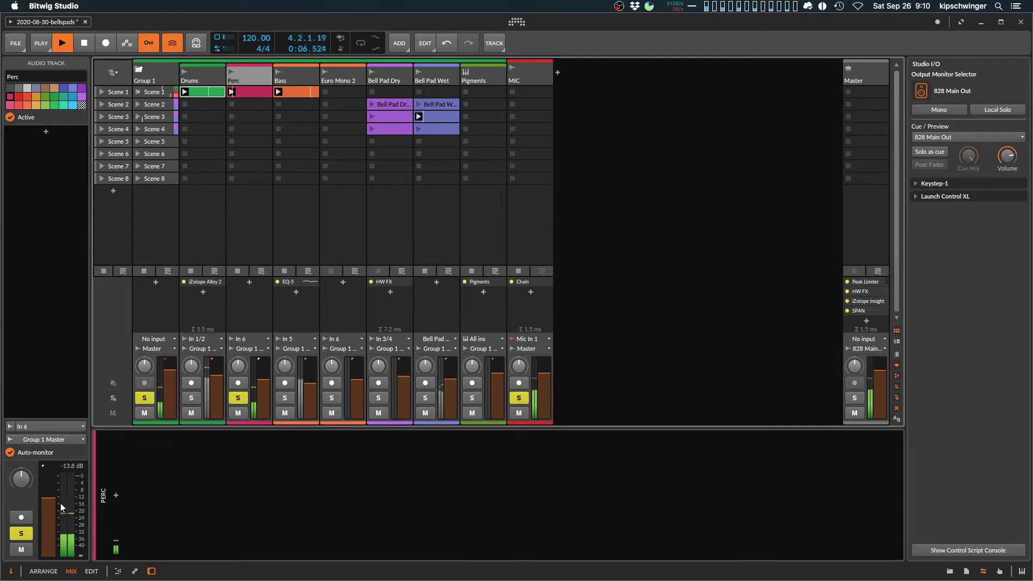
pyautogui.moveTo(265, 381); pyautogui.dragTo(266, 372)
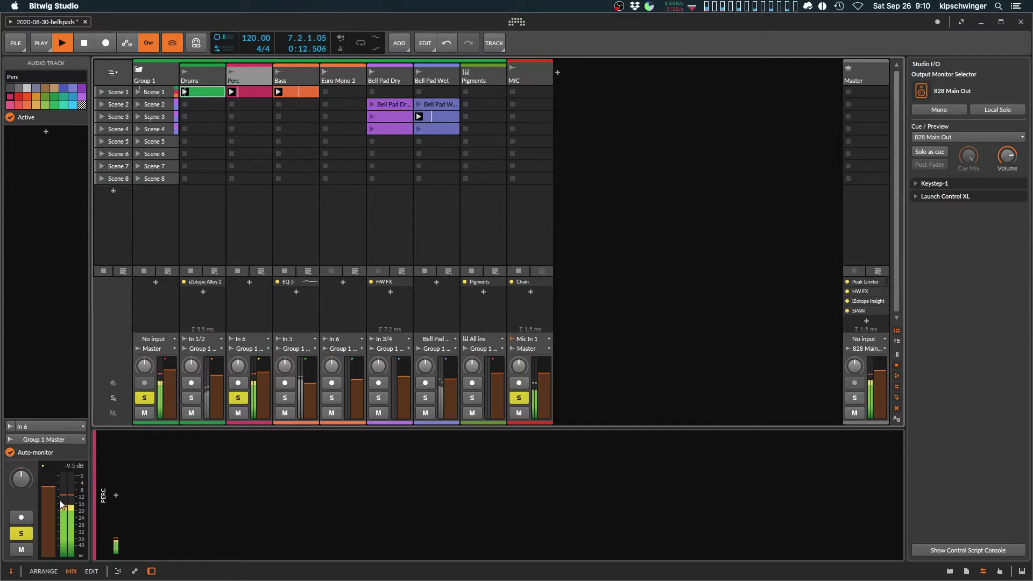
pyautogui.press('space')
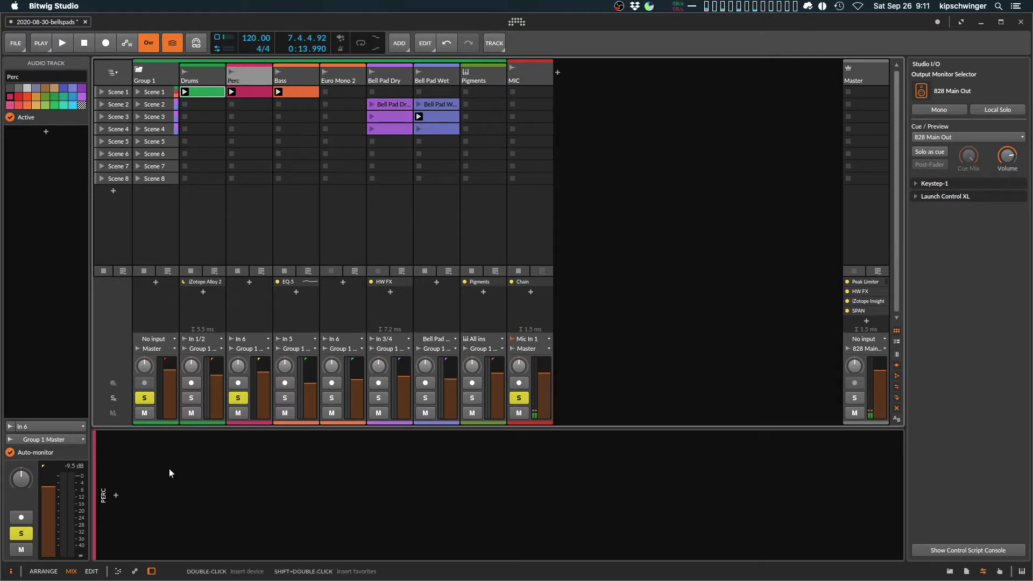
# Step: Play the soloed Perc track several times and examine its peak level on the track meter
pyautogui.click(227, 471)
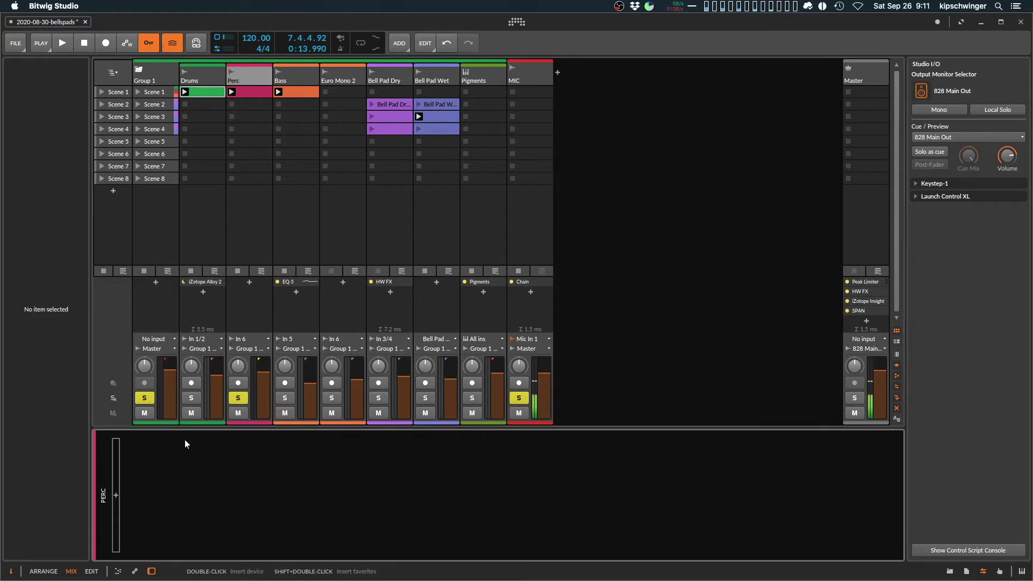
pyautogui.click(257, 74)
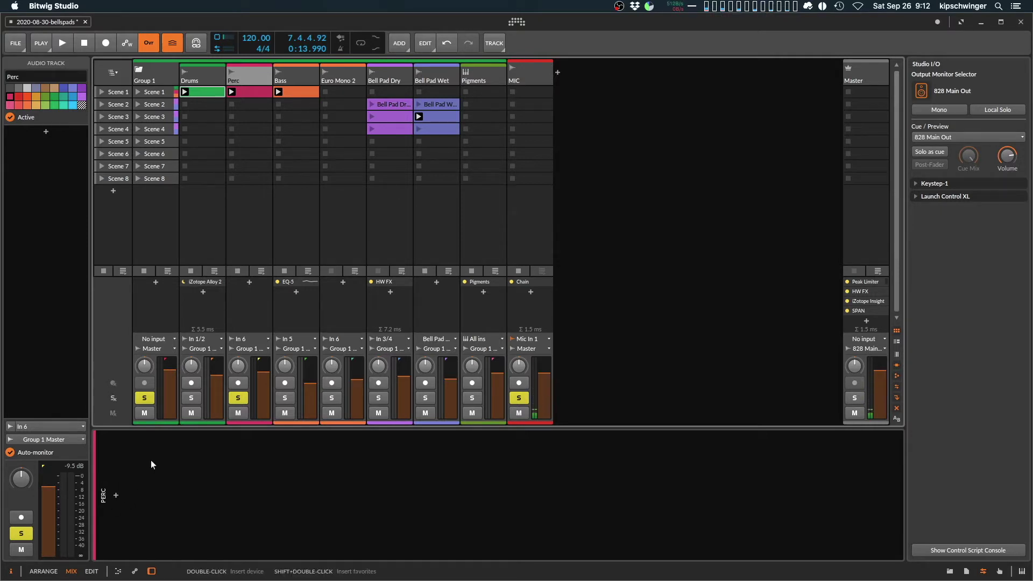
pyautogui.press('space')
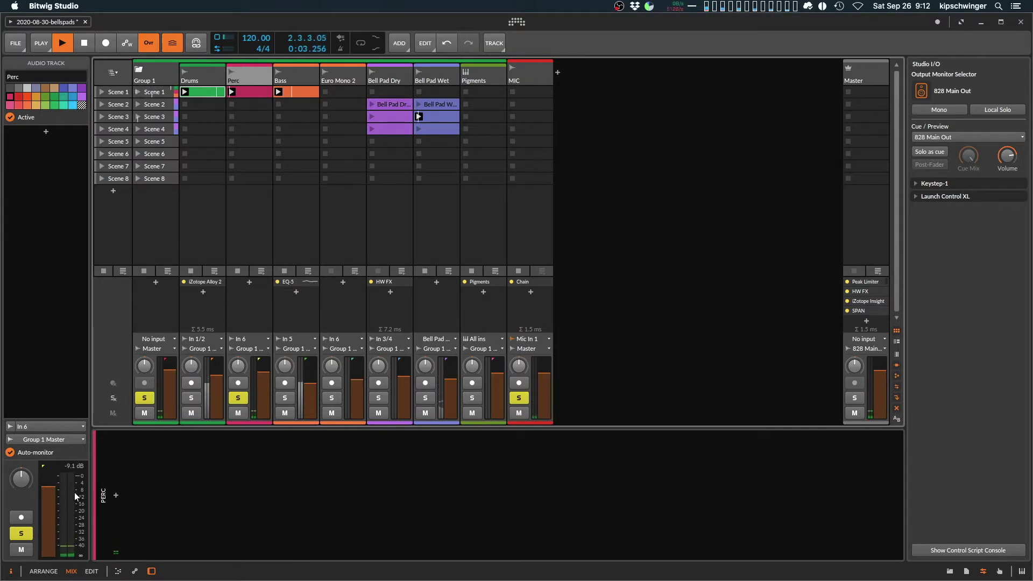
pyautogui.press('space')
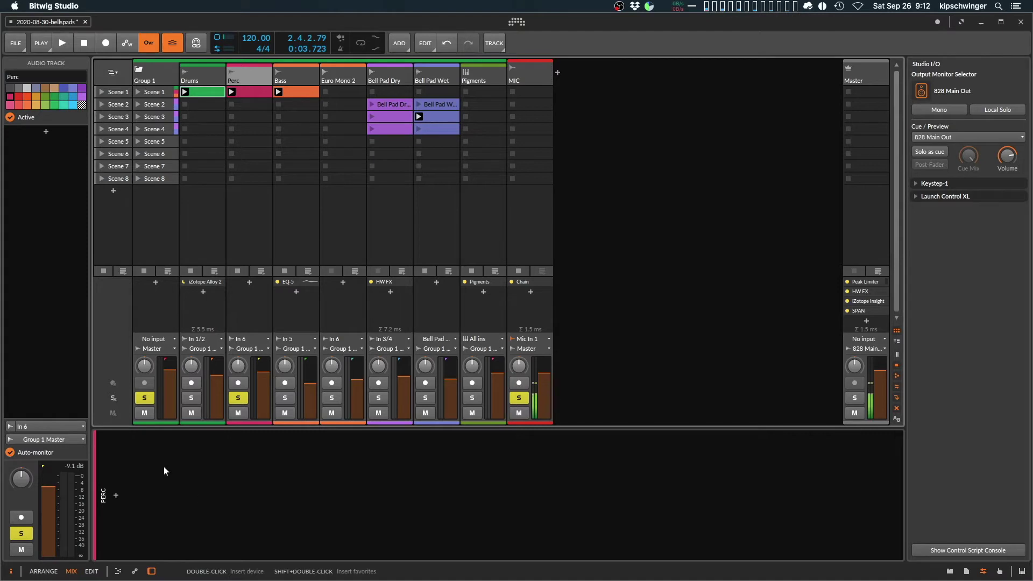
pyautogui.click(223, 527)
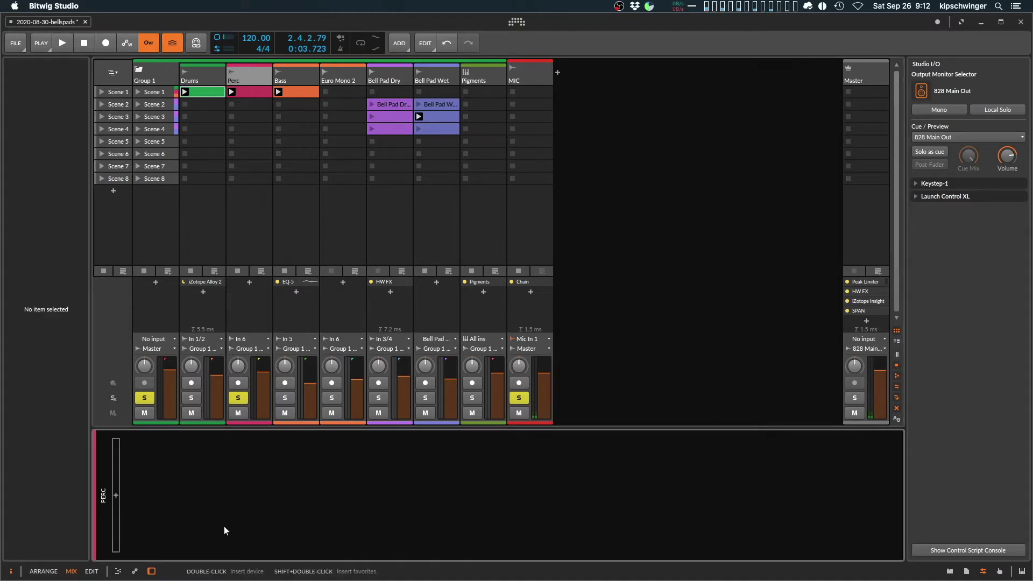
pyautogui.click(241, 66)
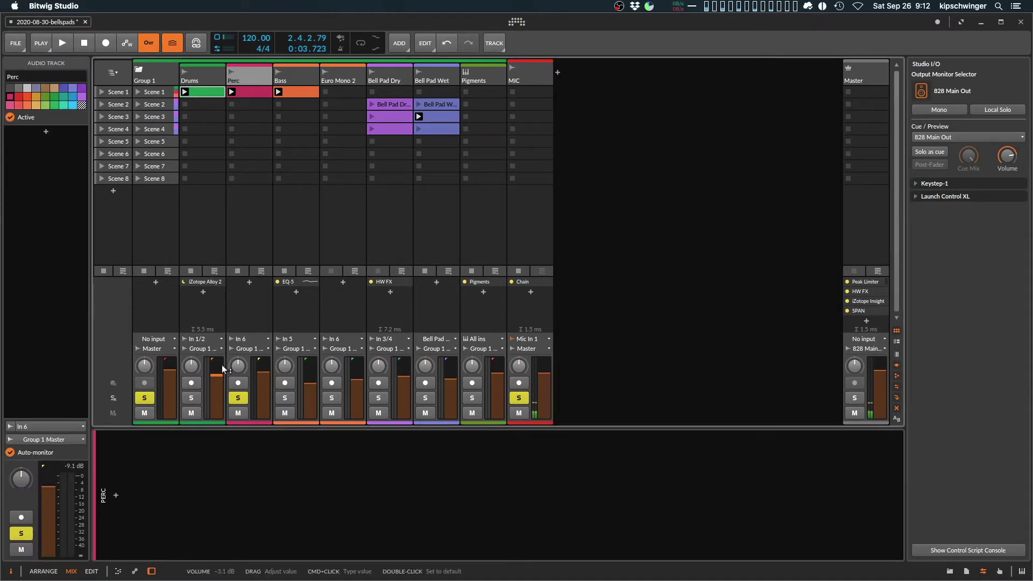
pyautogui.press('space')
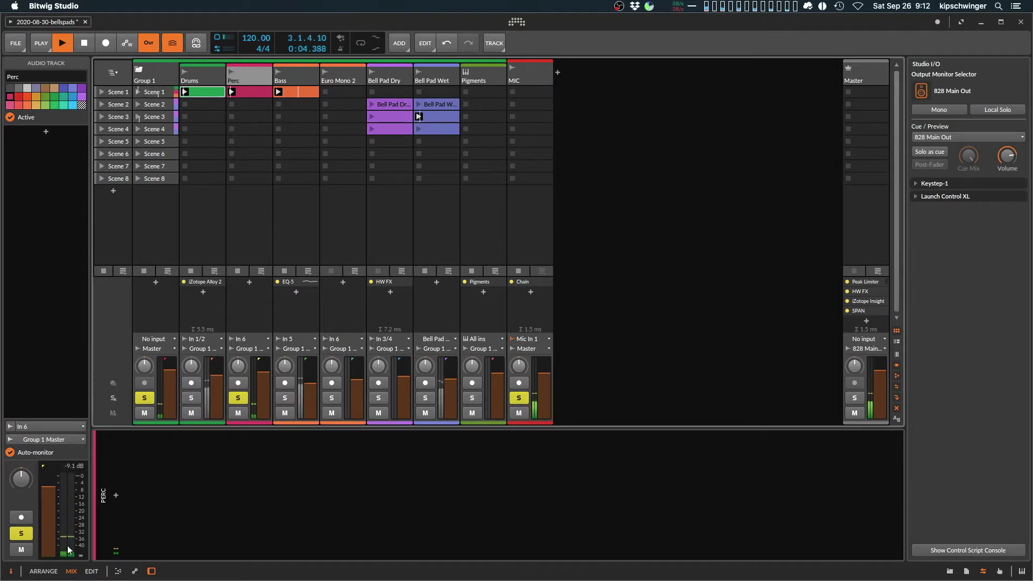
pyautogui.click(183, 534)
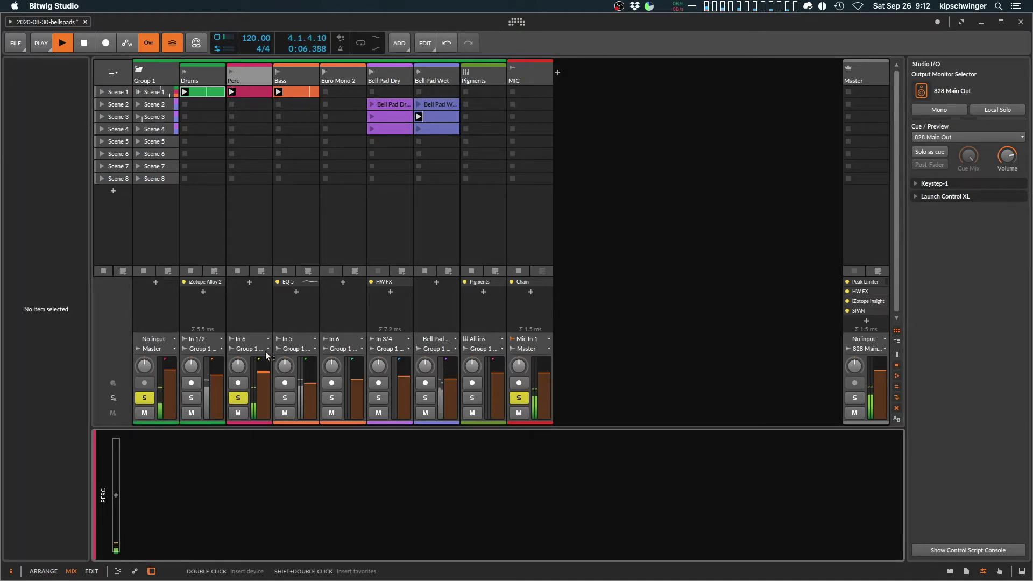
pyautogui.click(244, 72)
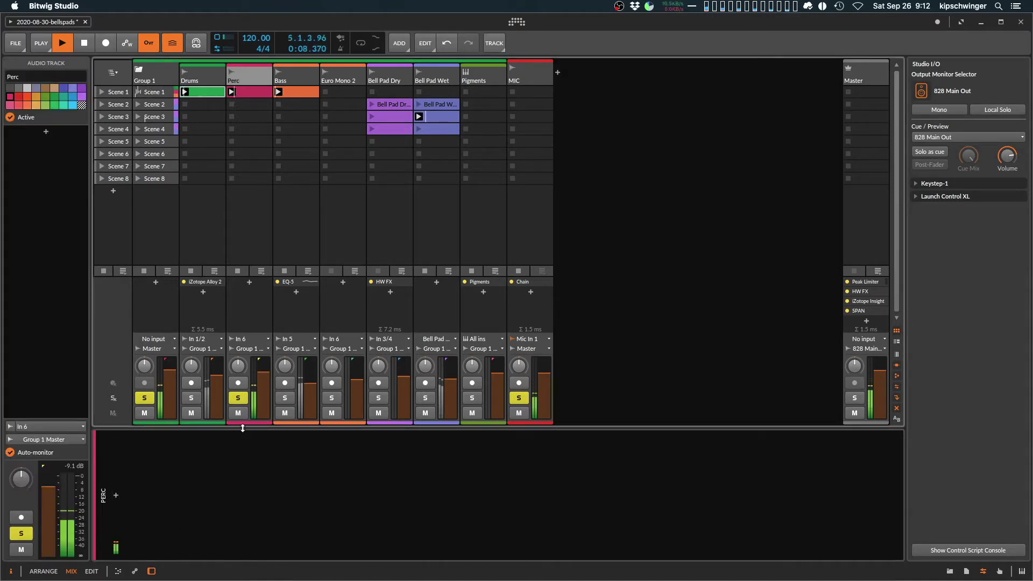
pyautogui.press('space')
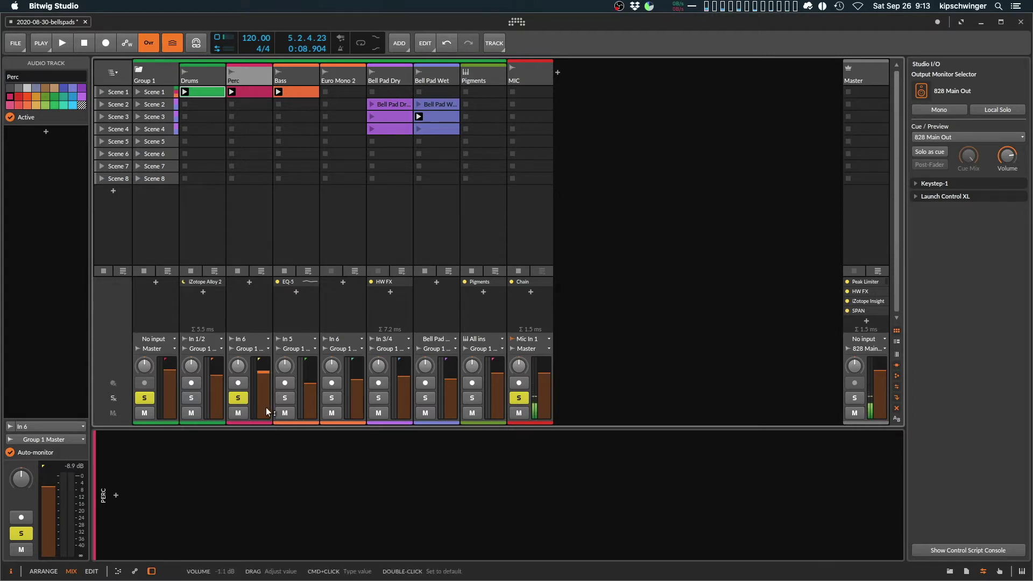
# Step: Switch the solo from Perc to Bass and play the Bass track to check its level meter
pyautogui.click(238, 399)
pyautogui.click(285, 398)
pyautogui.press('space')
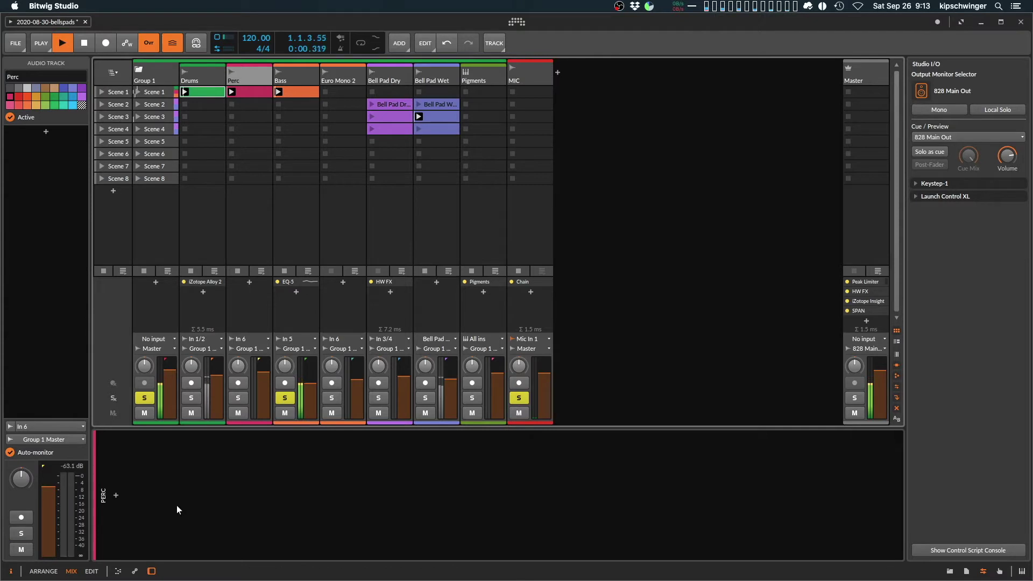
pyautogui.click(277, 142)
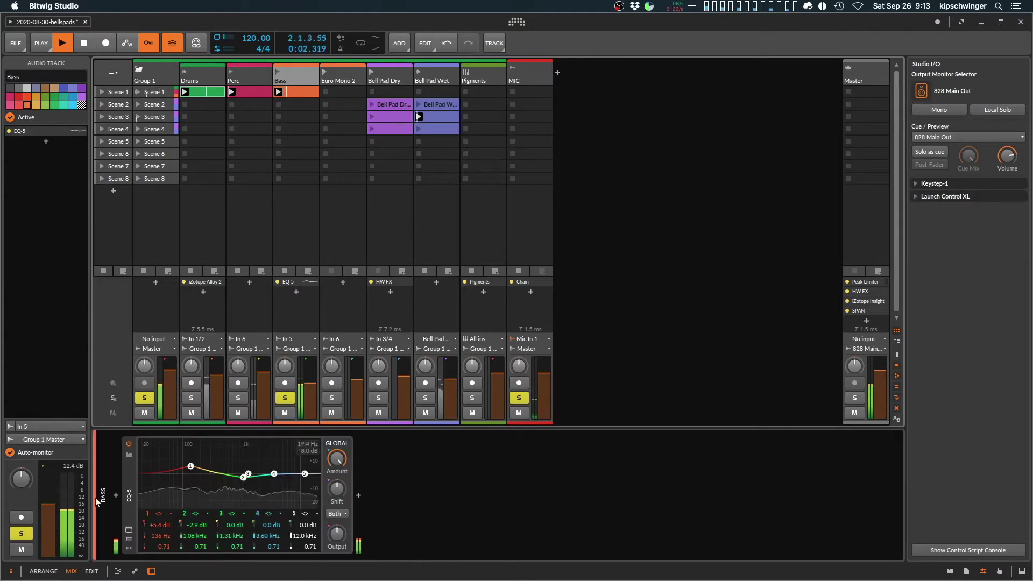
pyautogui.press('space')
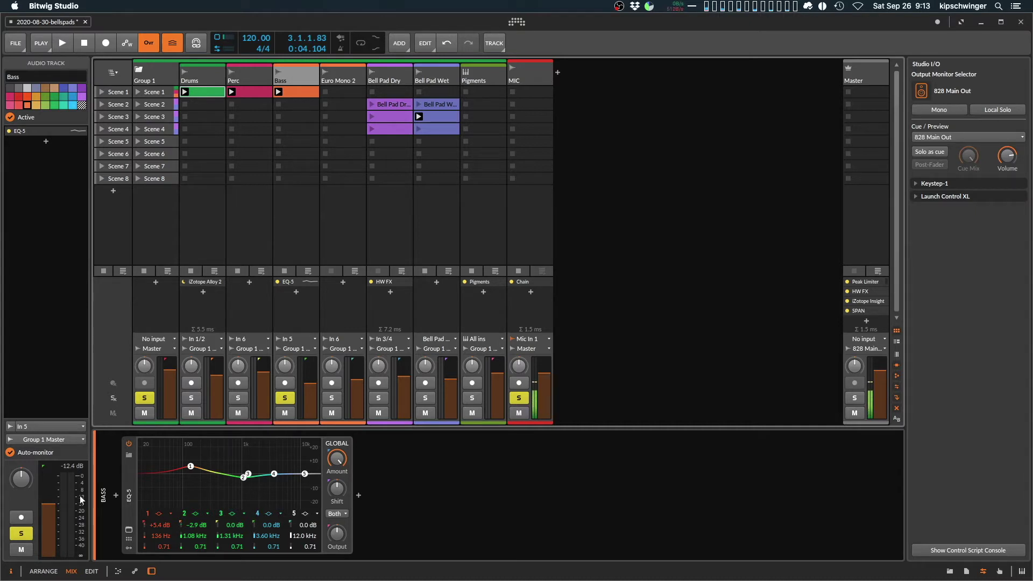
# Step: Compare the Bass, Perc and Drums tracks by selecting each in turn and reading its level in the inspector
pyautogui.click(499, 485)
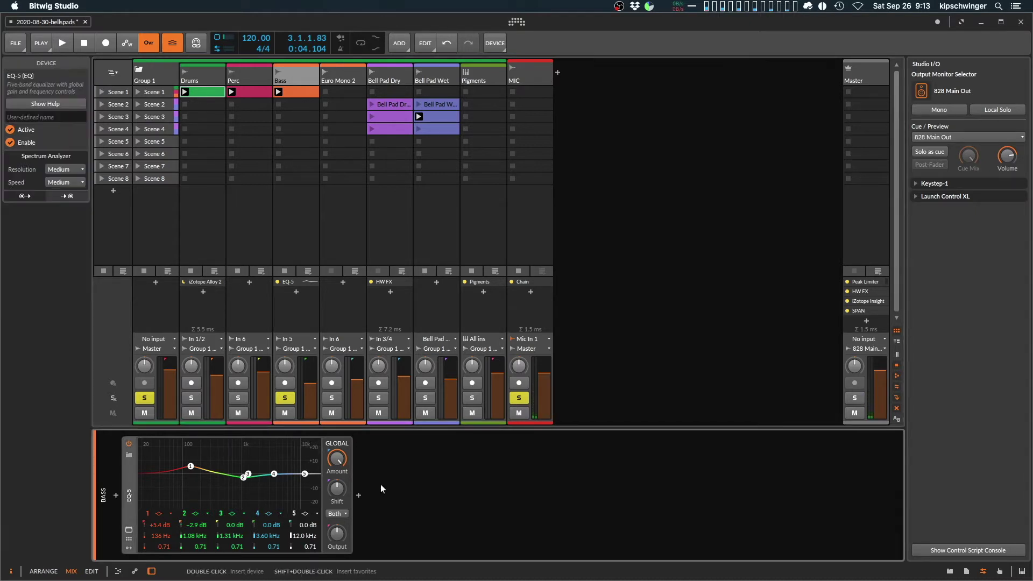
pyautogui.click(297, 74)
pyautogui.click(237, 76)
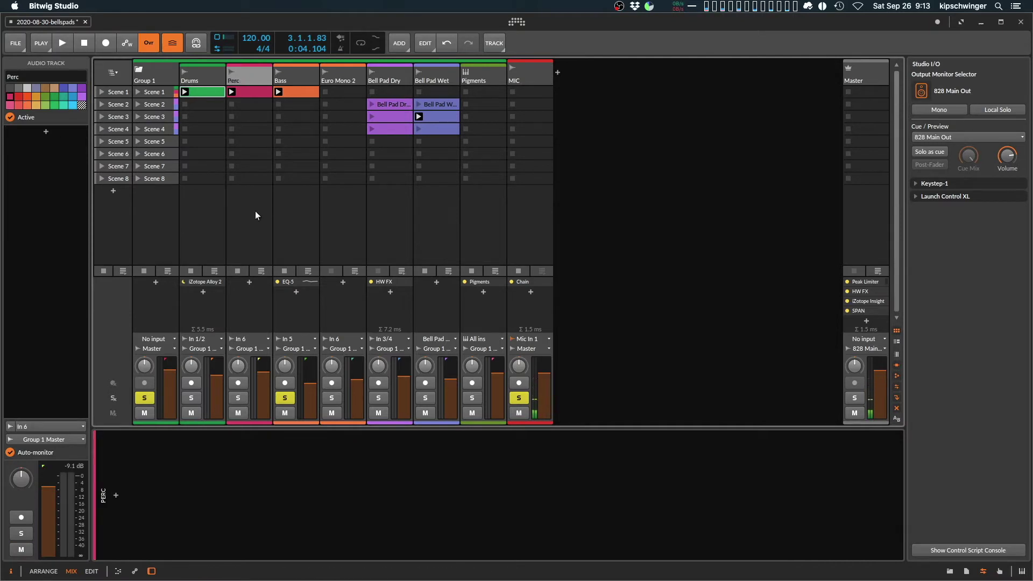
pyautogui.click(286, 70)
pyautogui.click(271, 70)
pyautogui.click(272, 71)
pyautogui.click(266, 74)
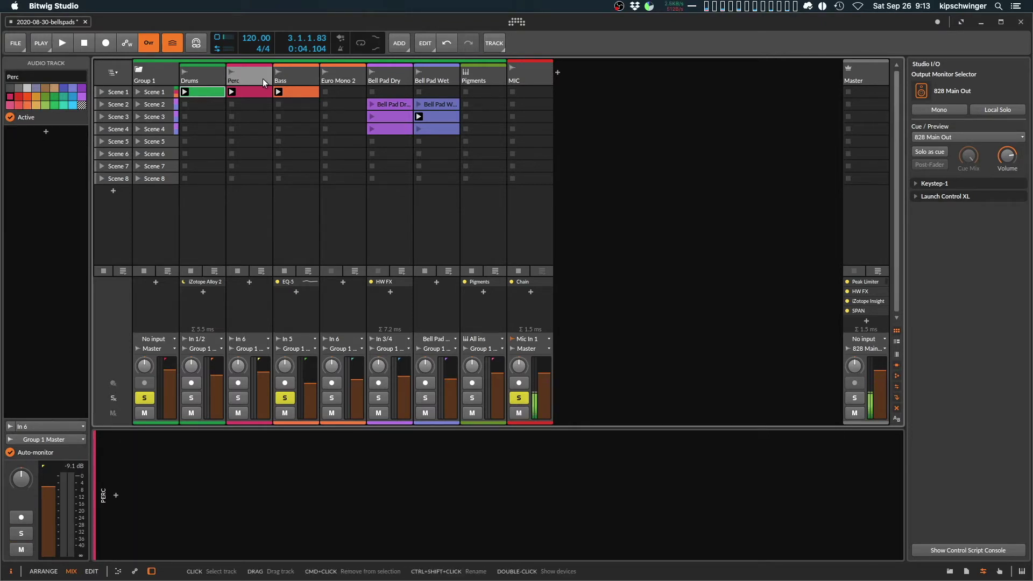
pyautogui.click(301, 74)
pyautogui.click(202, 73)
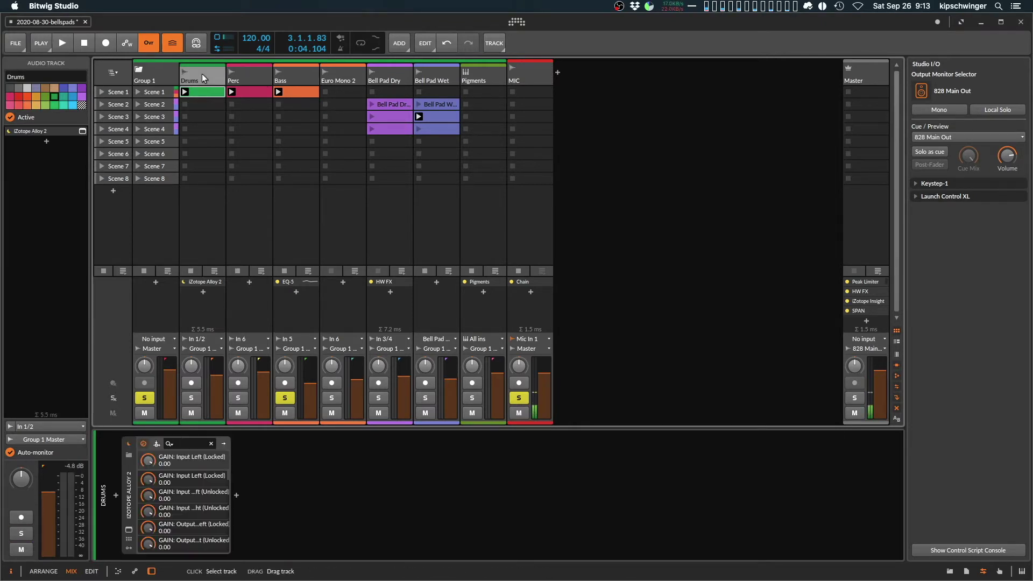
pyautogui.click(241, 73)
pyautogui.click(286, 75)
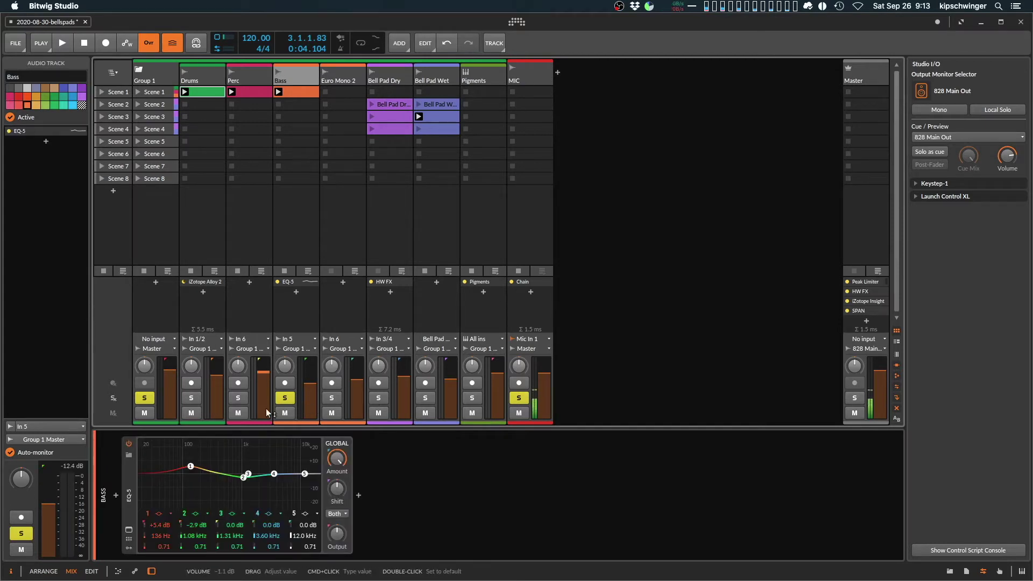
# Step: Play the soloed Bass track briefly again and examine its meter and EQ-5 spectrum
pyautogui.press('space')
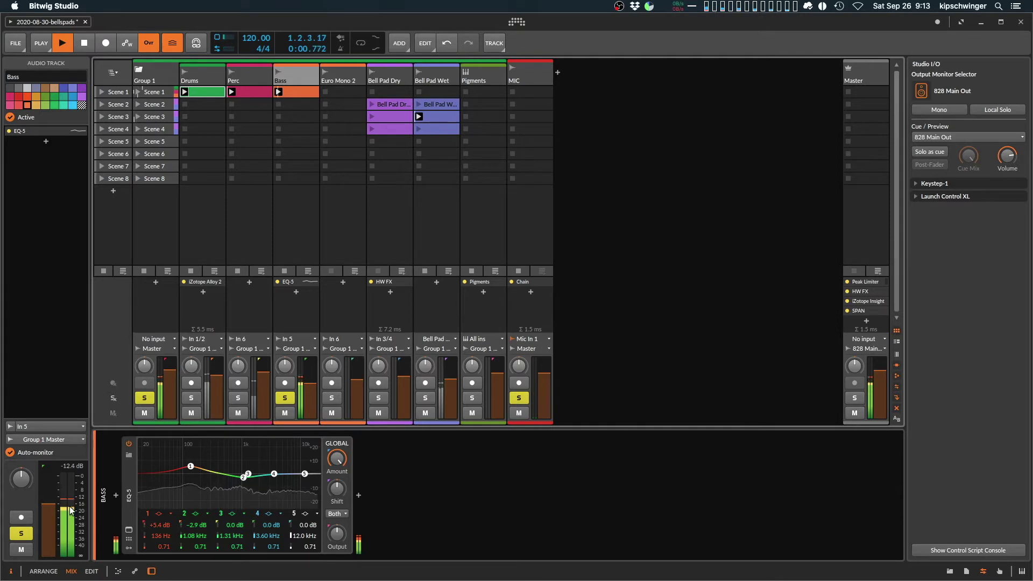
pyautogui.press('space')
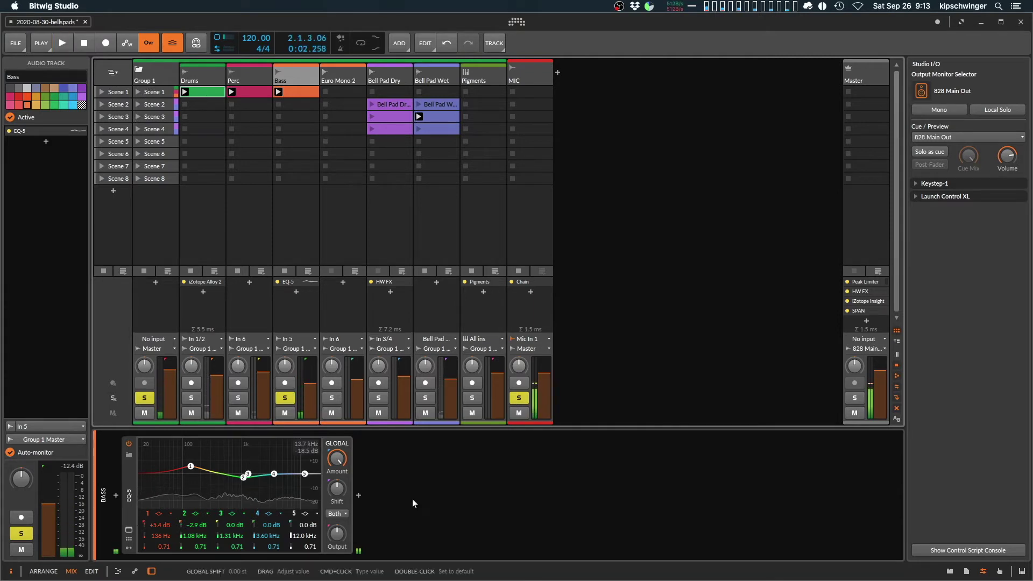
pyautogui.click(410, 496)
pyautogui.click(302, 79)
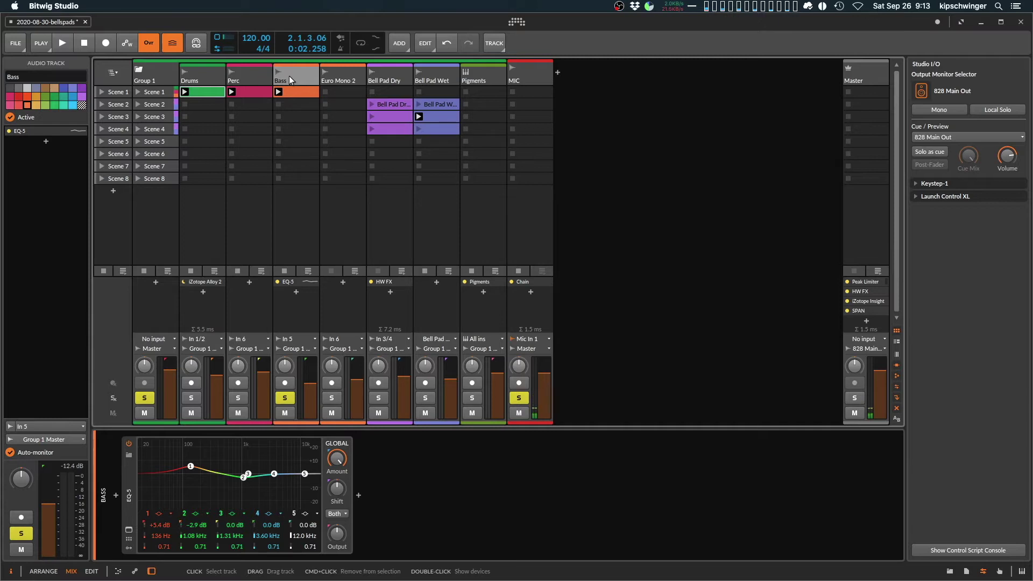
# Step: Compare the Bass and Perc tracks by selecting them alternately and reading each track's level in the inspector
pyautogui.click(295, 93)
pyautogui.click(292, 75)
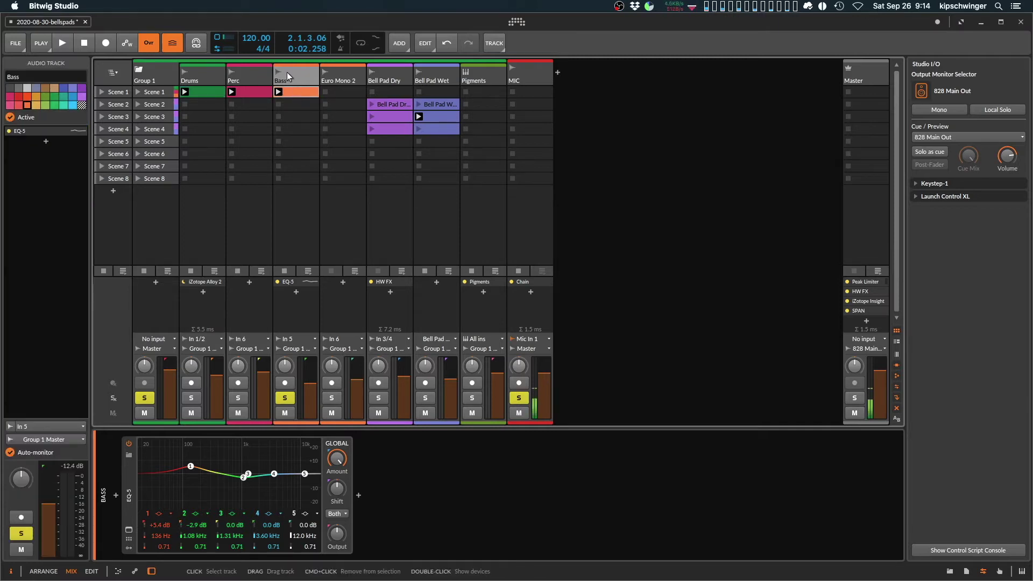
pyautogui.click(261, 72)
pyautogui.click(296, 76)
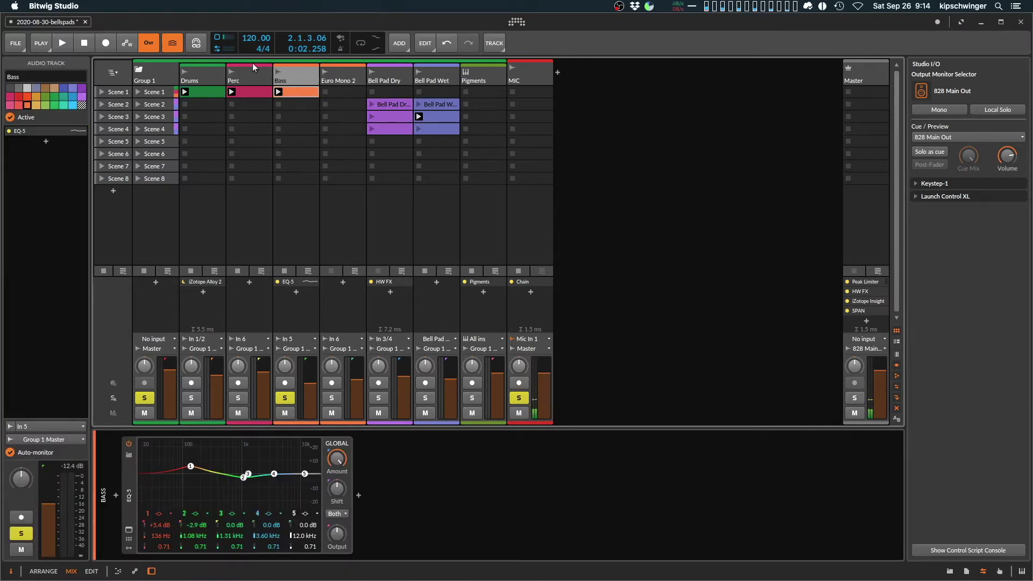
pyautogui.click(257, 73)
pyautogui.click(301, 75)
pyautogui.click(261, 72)
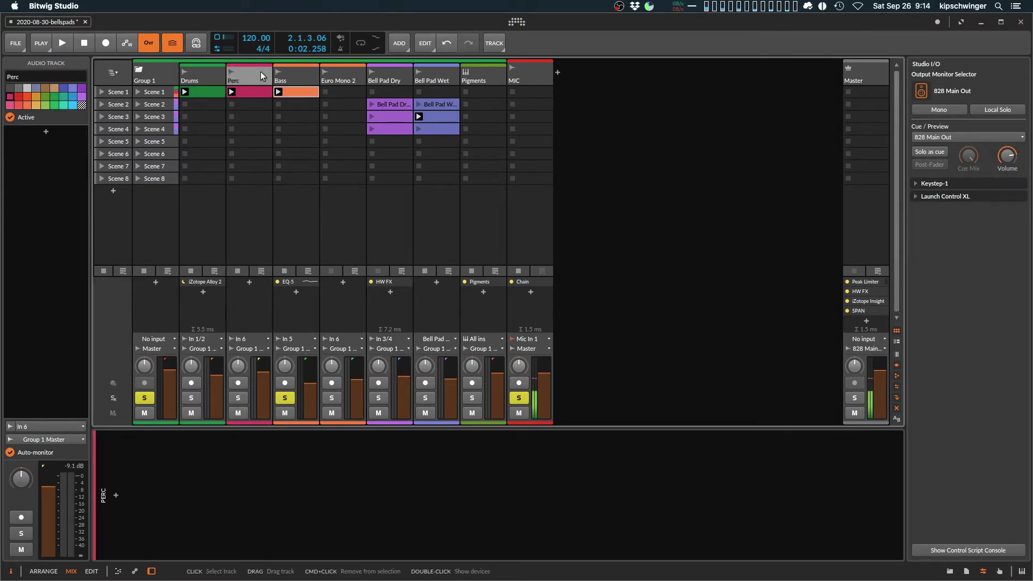
pyautogui.click(312, 71)
pyautogui.click(247, 76)
# Step: Switch the solo from Bass to Perc and play the Perc track several times to examine its peak level
pyautogui.click(237, 398)
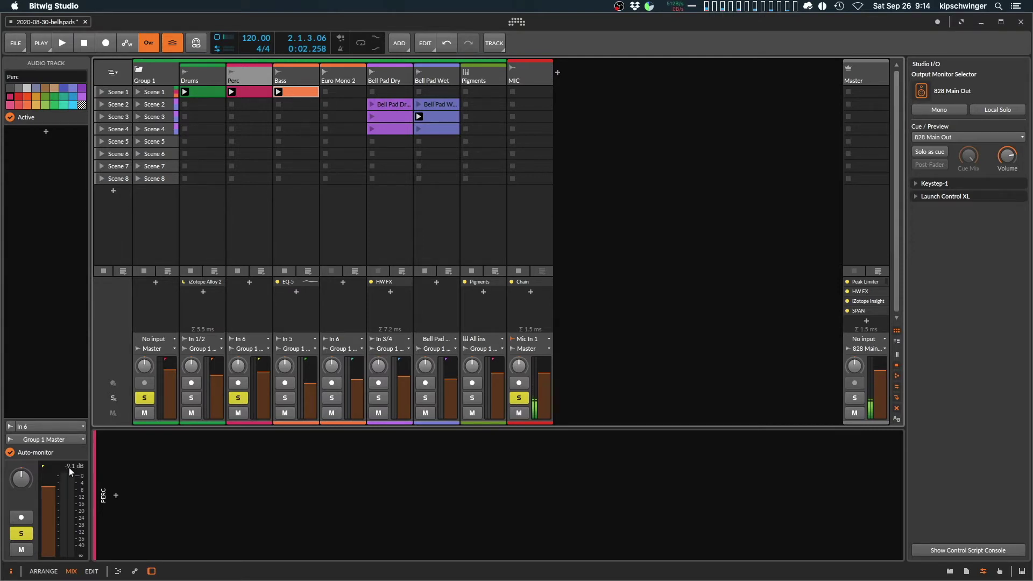
pyautogui.press('space')
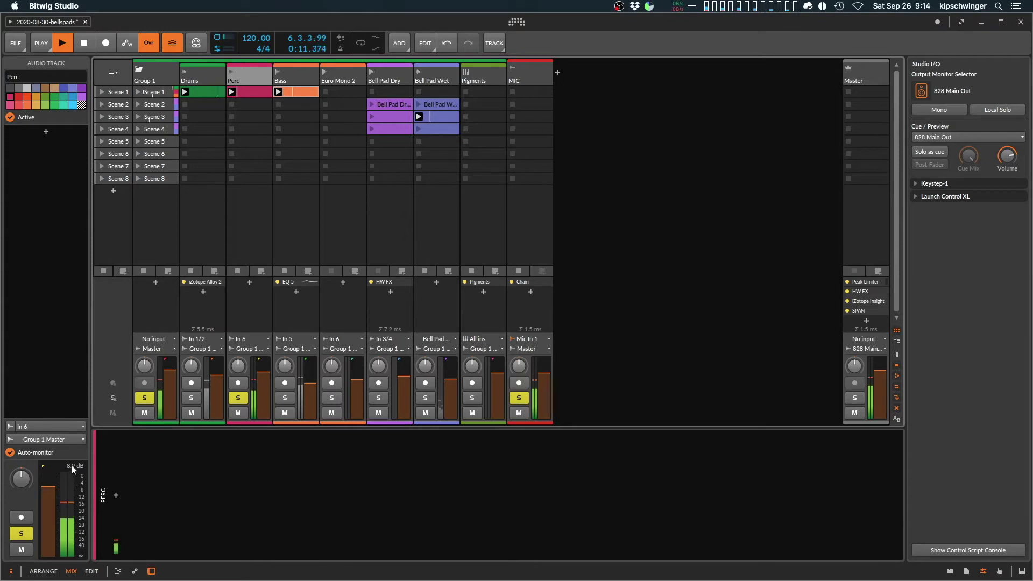
pyautogui.press('space')
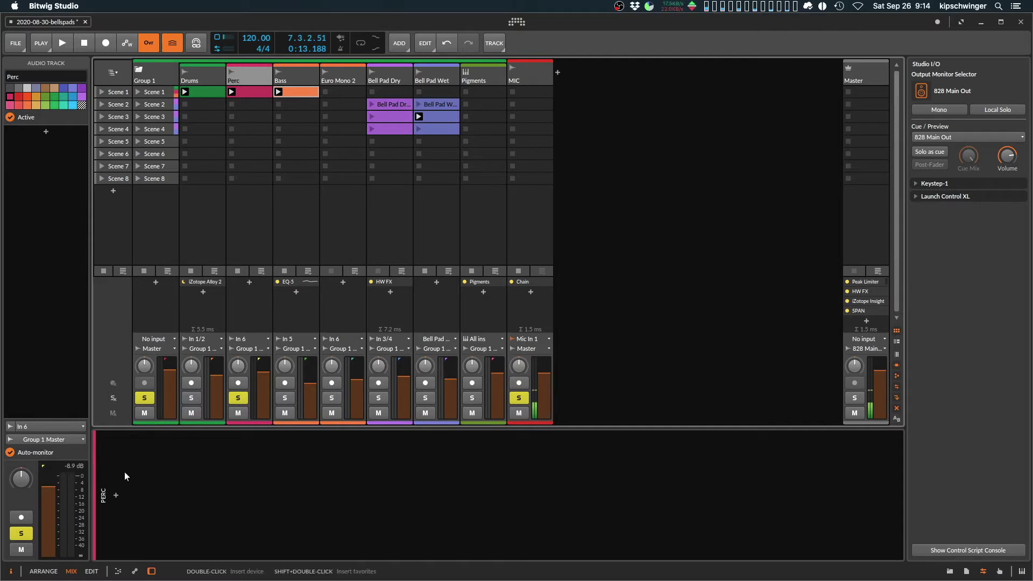
pyautogui.press('space')
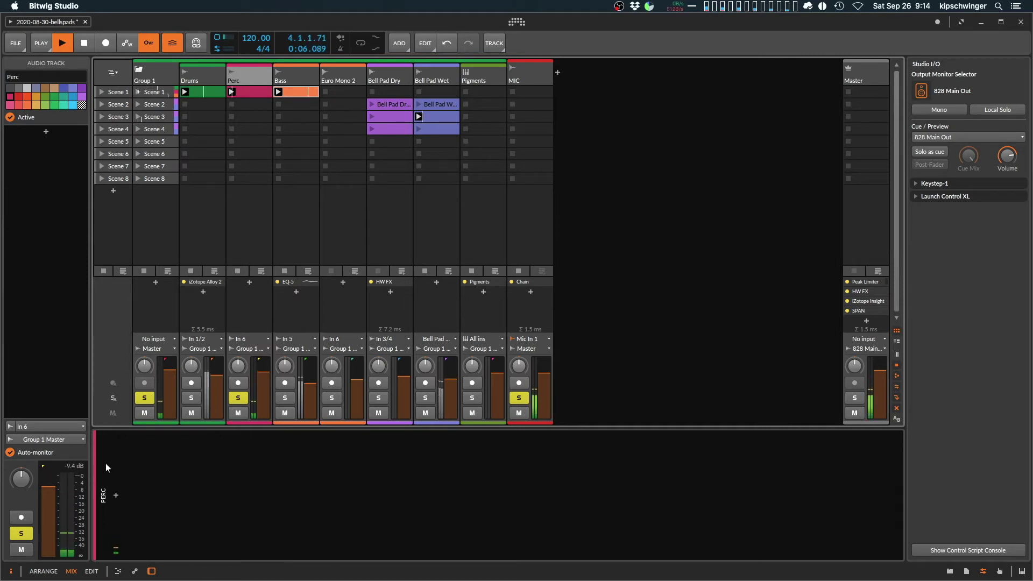
pyautogui.press('space')
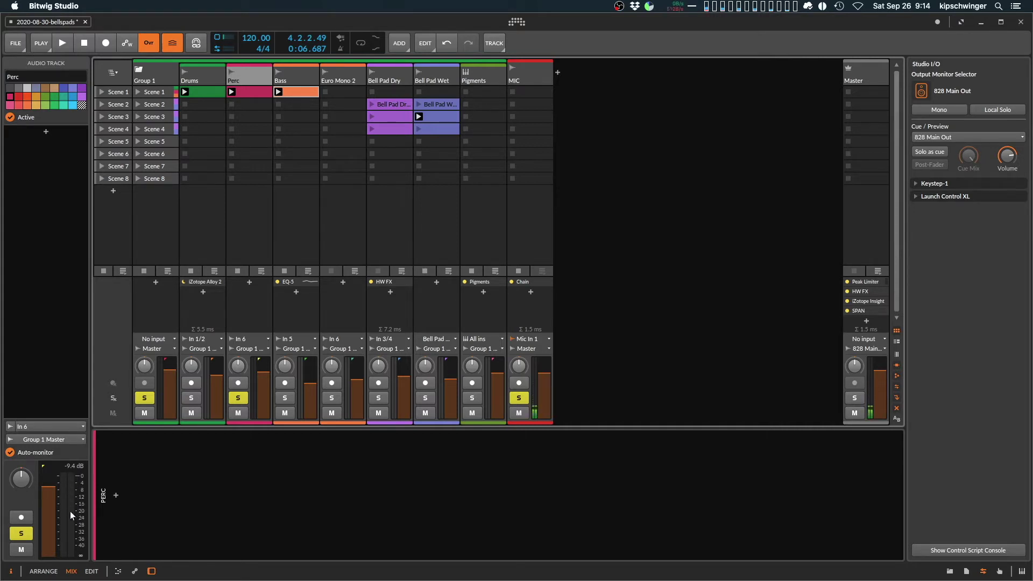
pyautogui.press('space')
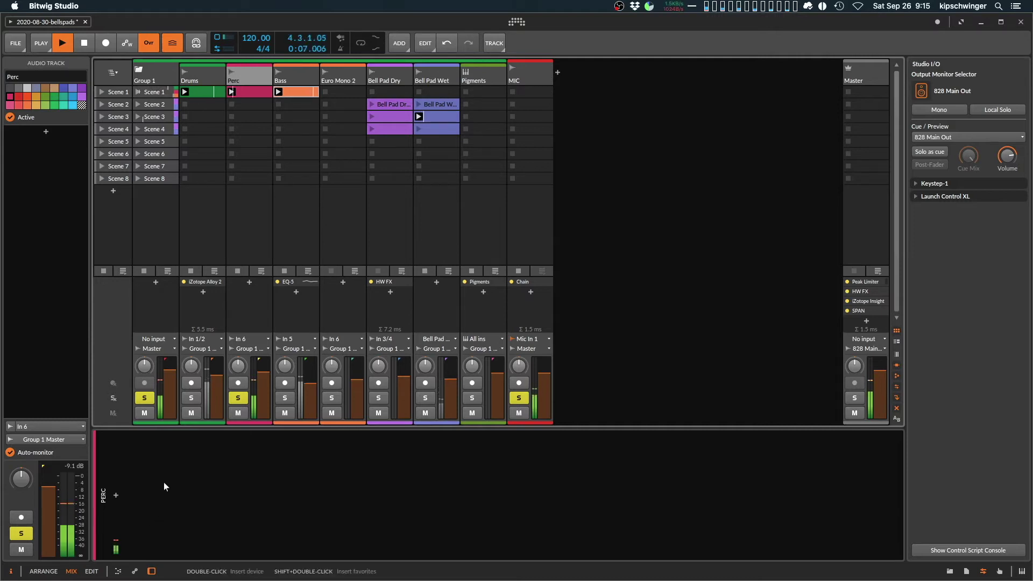
pyautogui.press('space')
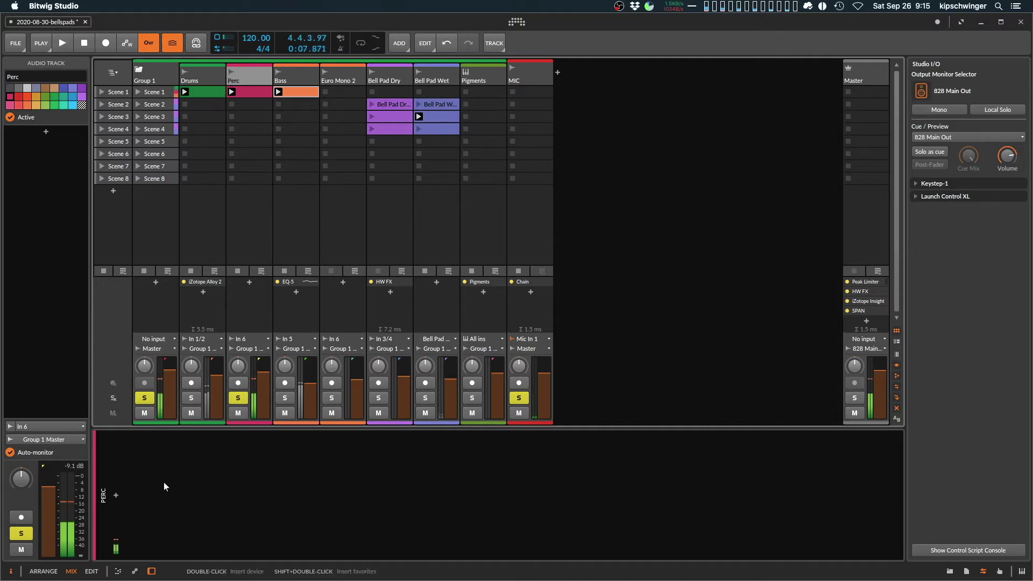
# Step: Compare the meter readings of the Perc, MIC and Drums tracks by selecting each one in turn
pyautogui.click(205, 473)
pyautogui.click(238, 79)
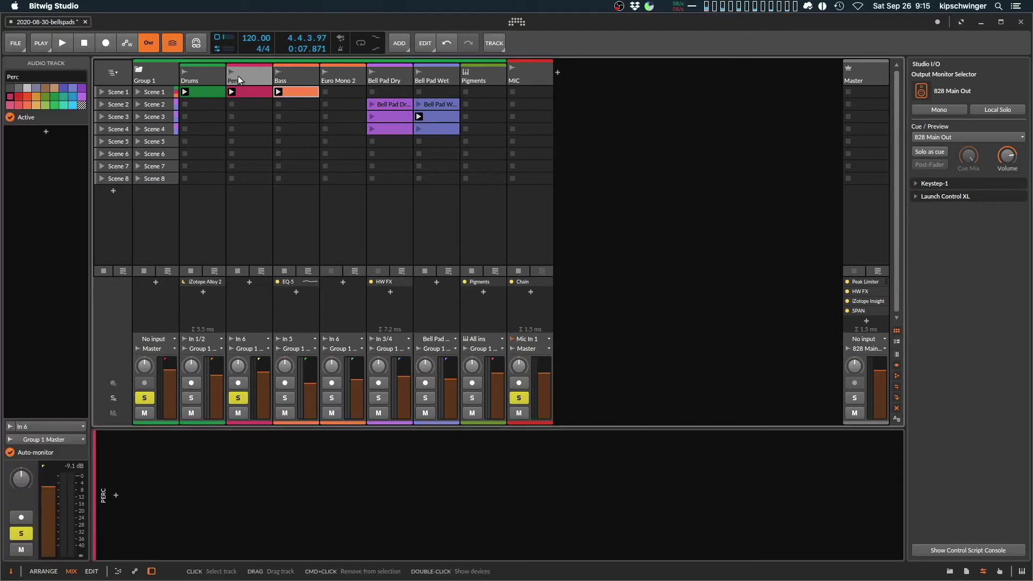
pyautogui.click(532, 76)
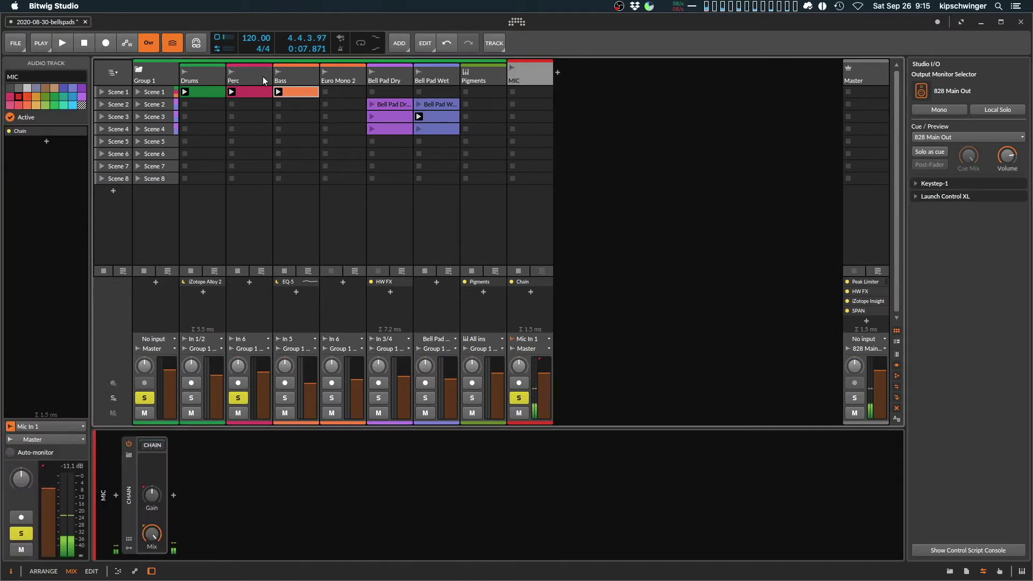
pyautogui.click(206, 77)
pyautogui.click(248, 74)
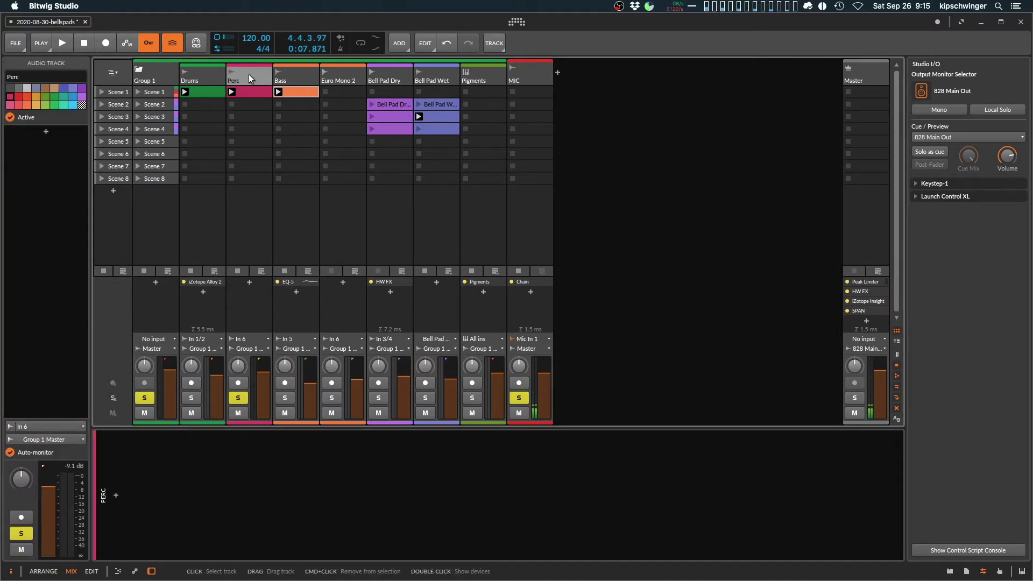
pyautogui.click(132, 494)
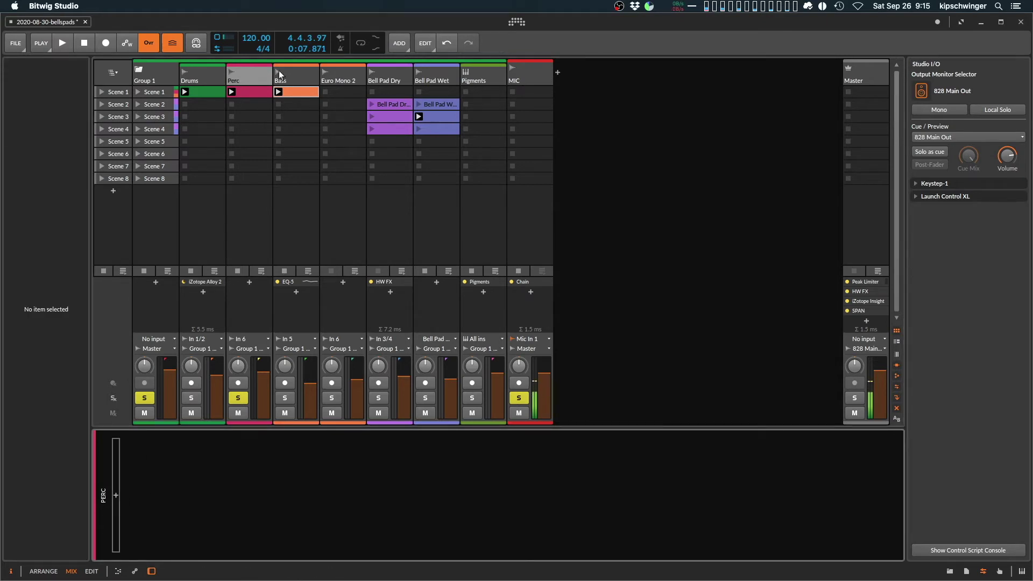
pyautogui.click(253, 75)
pyautogui.click(212, 80)
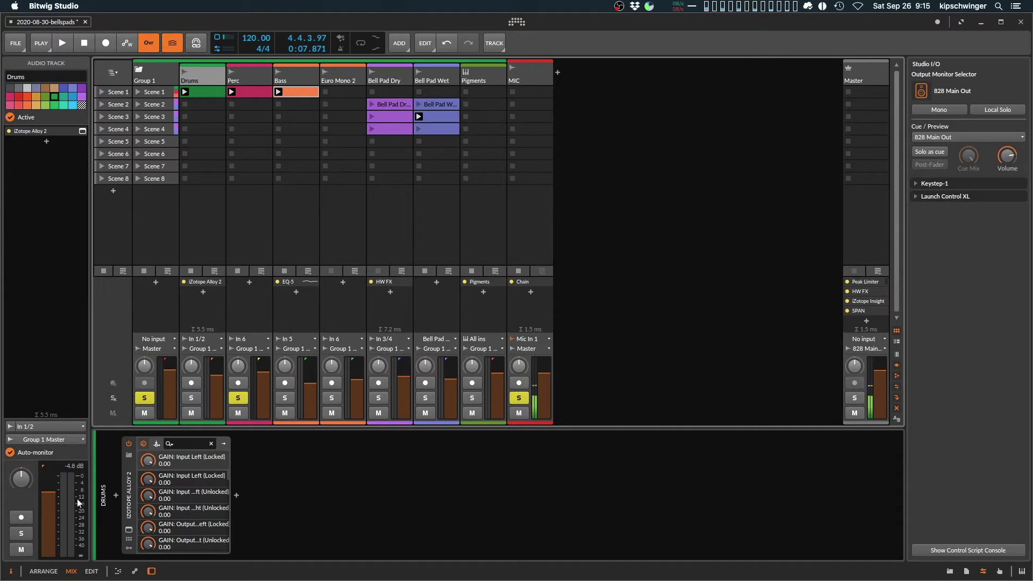
# Step: Select the soloed Perc track and play it once more to check where its average level sits on the meter
pyautogui.click(260, 111)
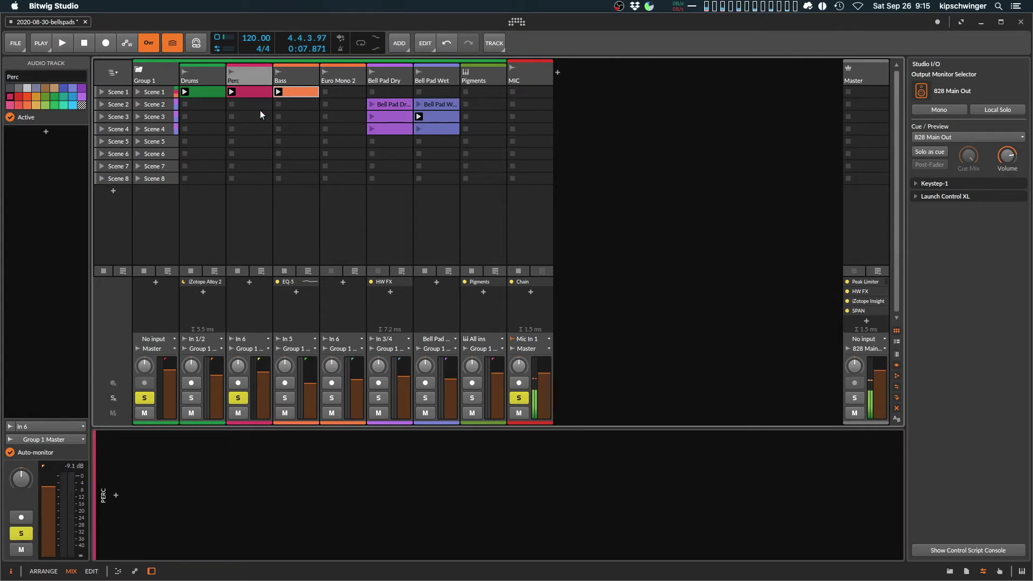
pyautogui.press('space')
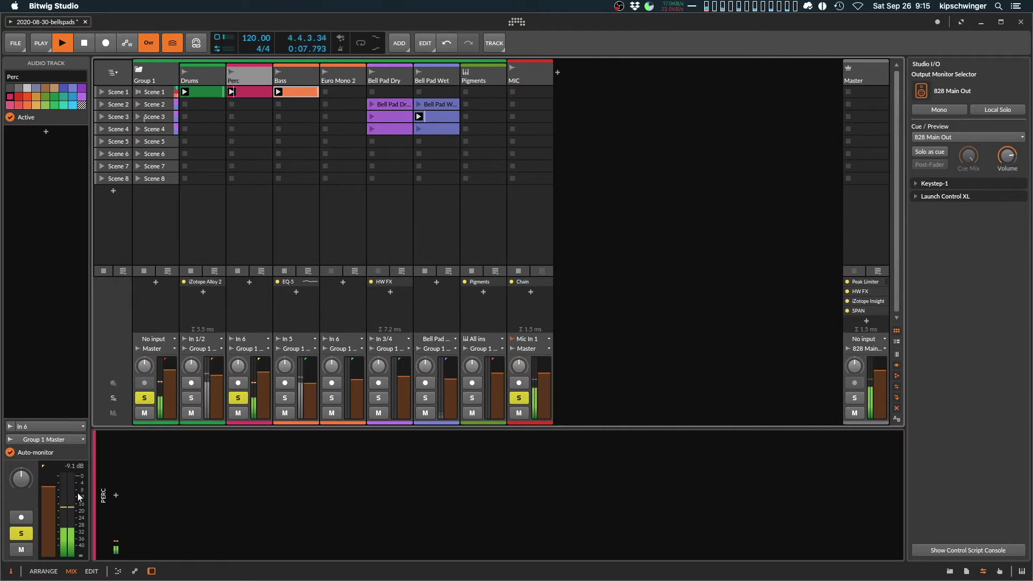
pyautogui.press('space')
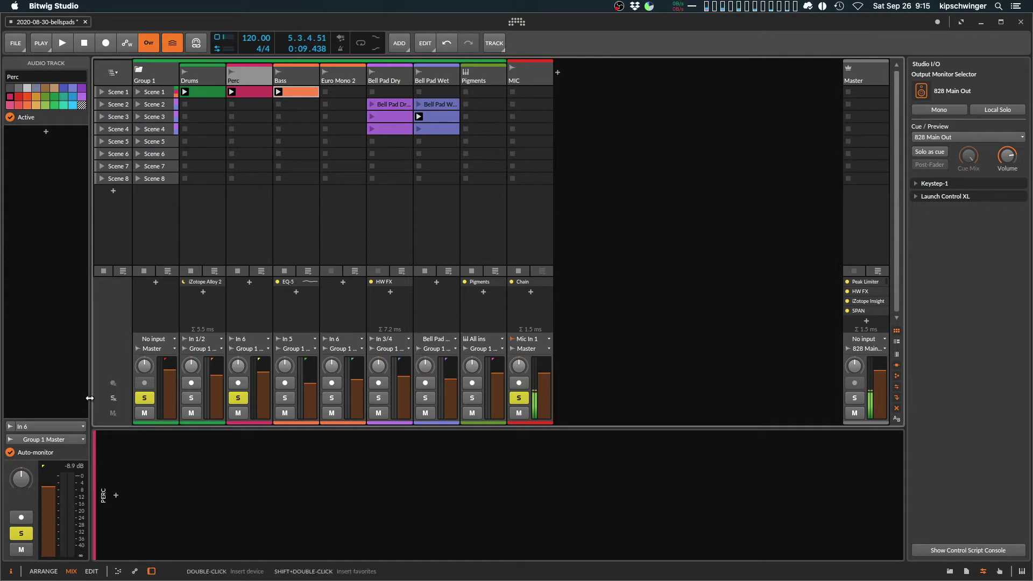
# Step: Move the solo from Perc to Bass and play the Bass track twice to examine its level meter
pyautogui.click(240, 398)
pyautogui.click(284, 398)
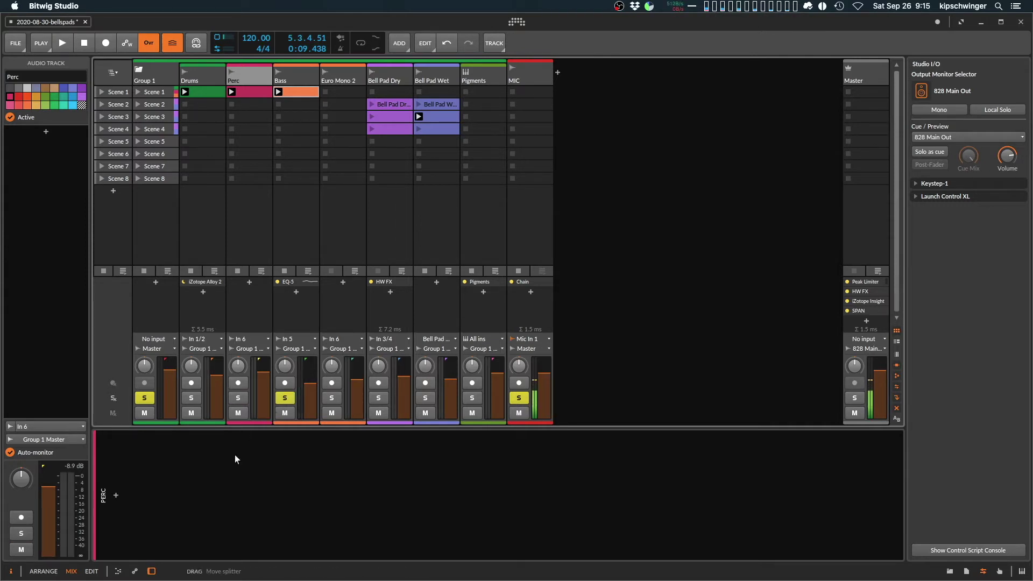
pyautogui.press('space')
pyautogui.click(305, 69)
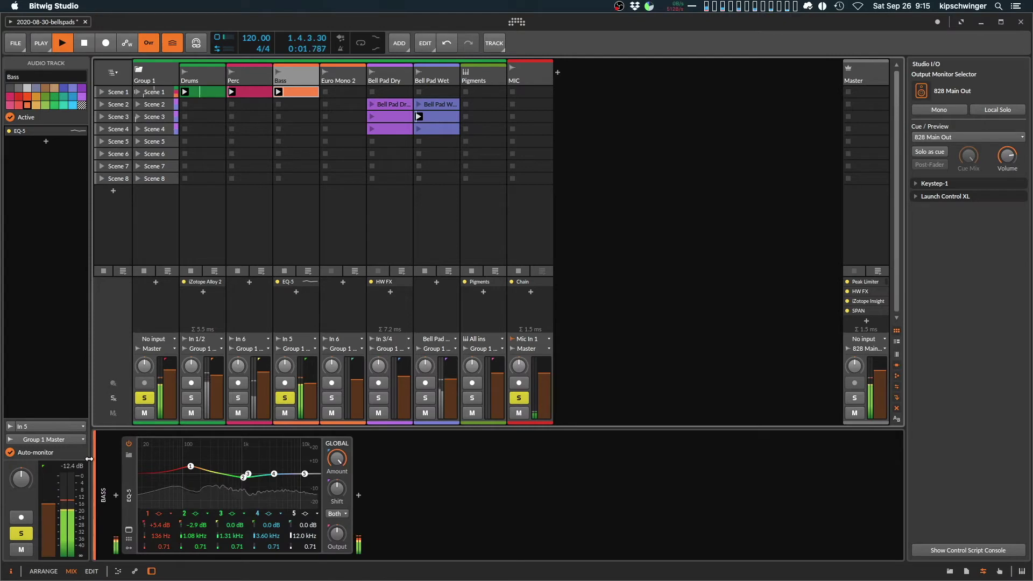
pyautogui.press('space')
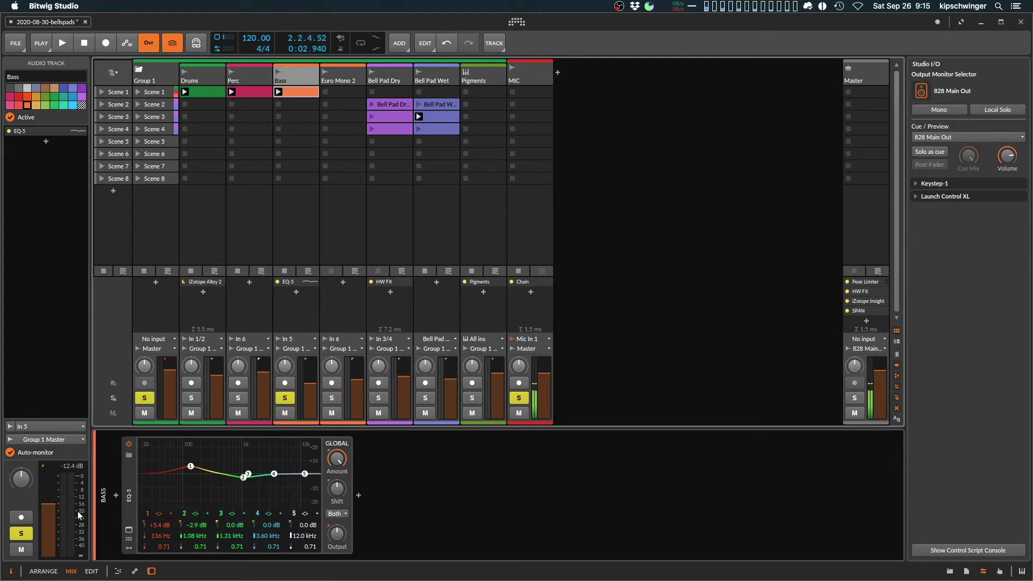
pyautogui.press('space')
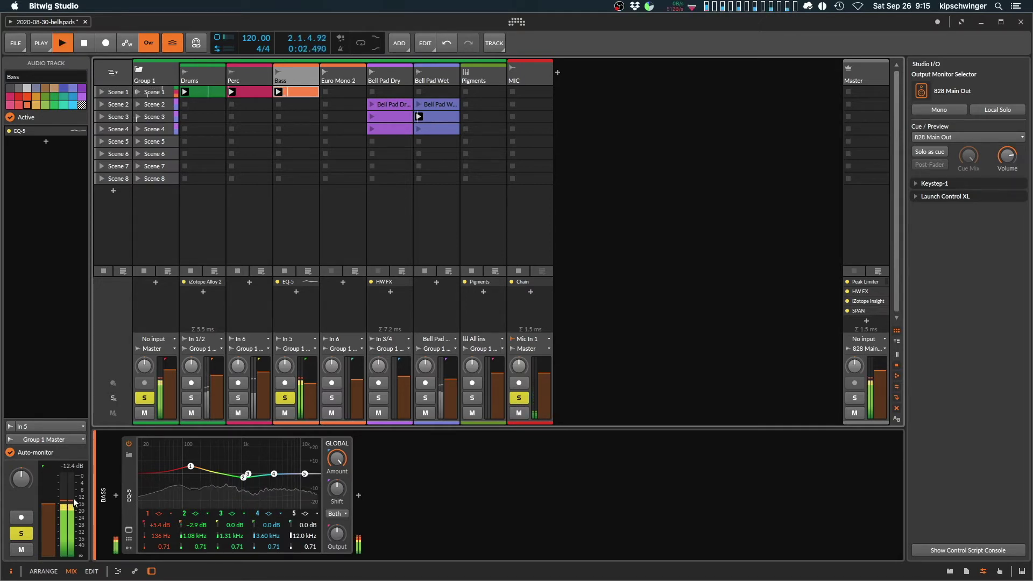
pyautogui.press('space')
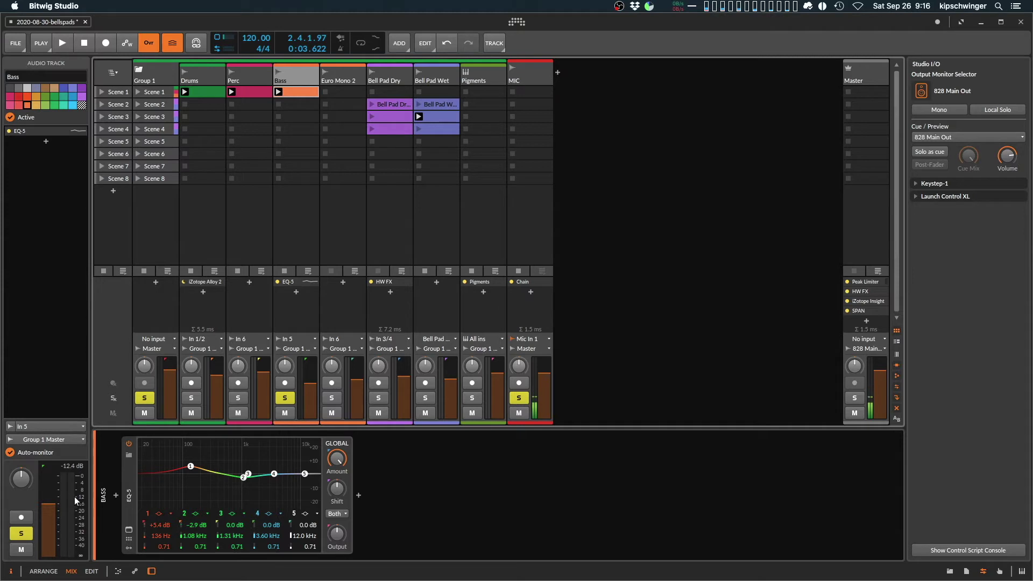
pyautogui.click(392, 502)
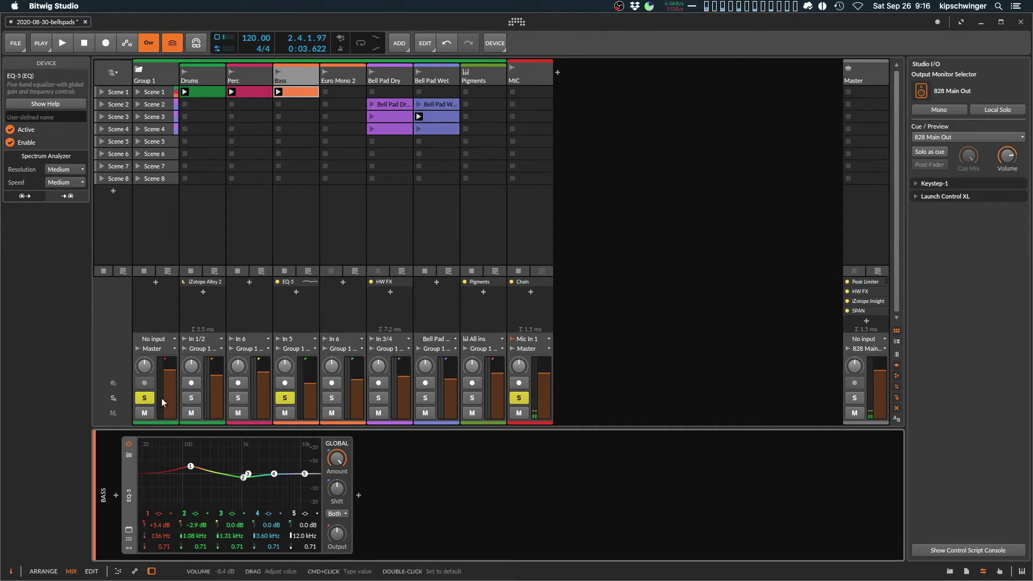
# Step: Clear the Bass solo, play all tracks in Group 1 together and check the group track's combined level
pyautogui.click(284, 397)
pyautogui.press('space')
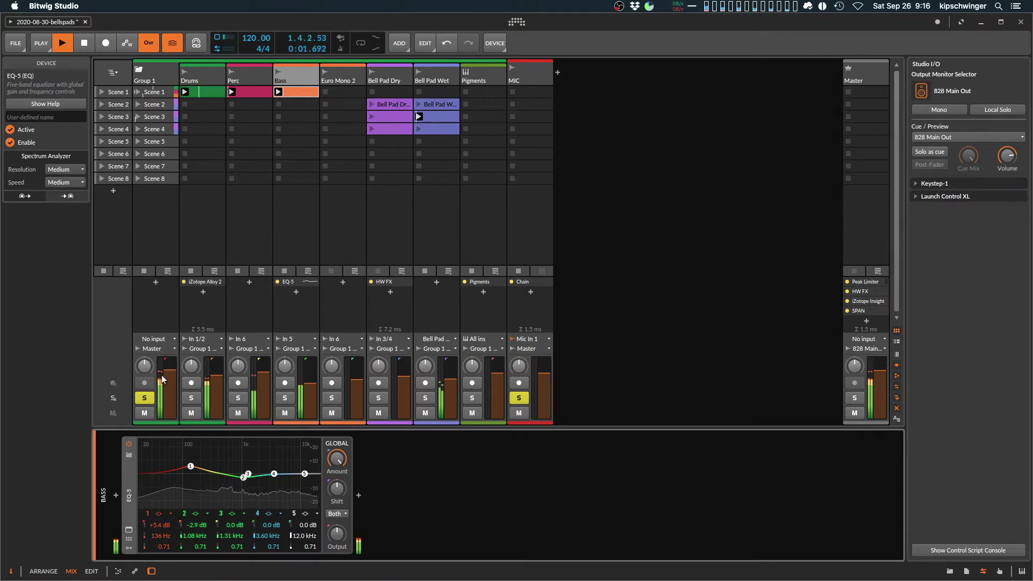
pyautogui.press('space')
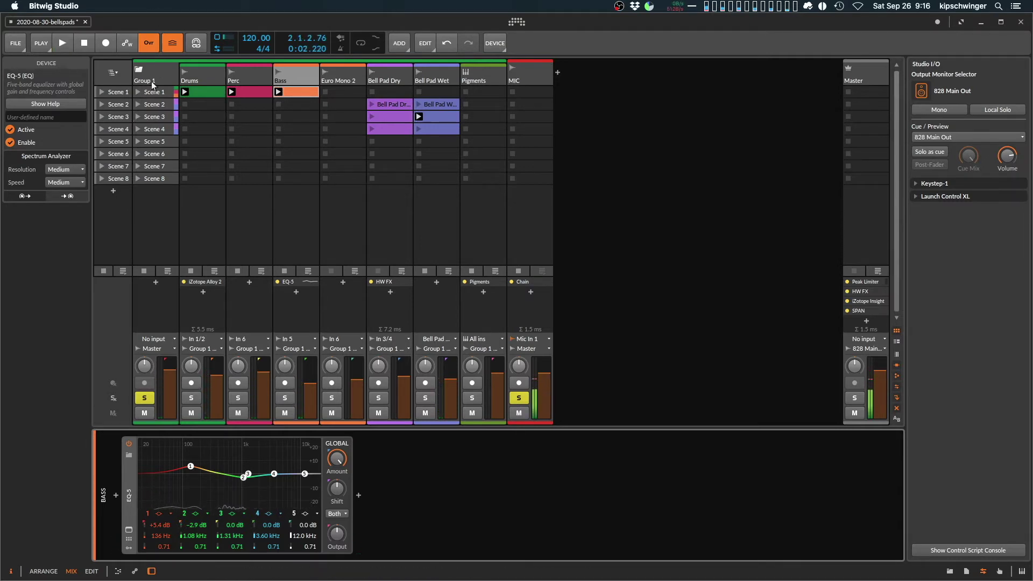
pyautogui.click(163, 159)
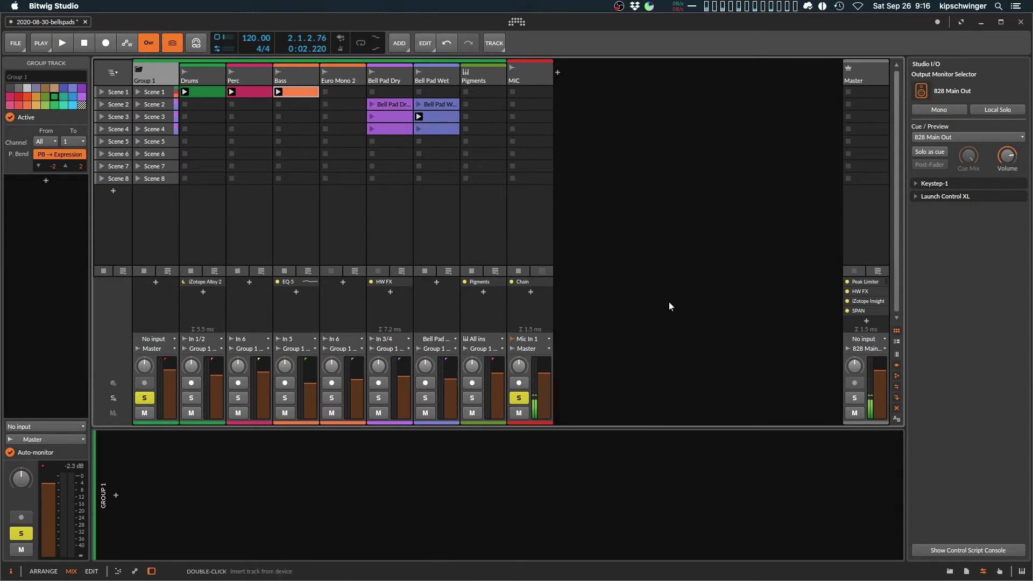
# Step: Examine the Master track's device chain and the MIC track's live level by selecting each track
pyautogui.click(675, 188)
pyautogui.click(880, 68)
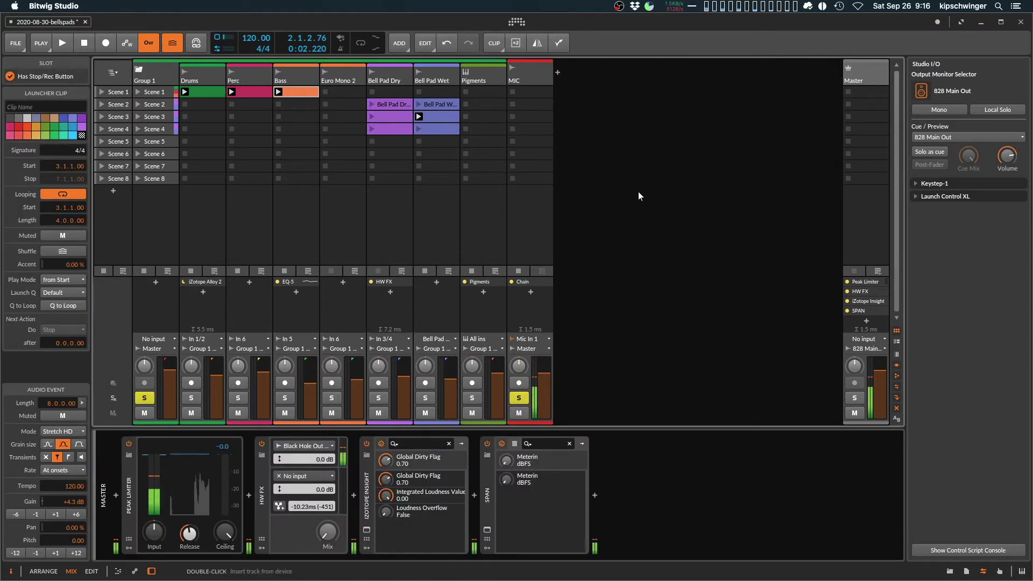
pyautogui.click(530, 75)
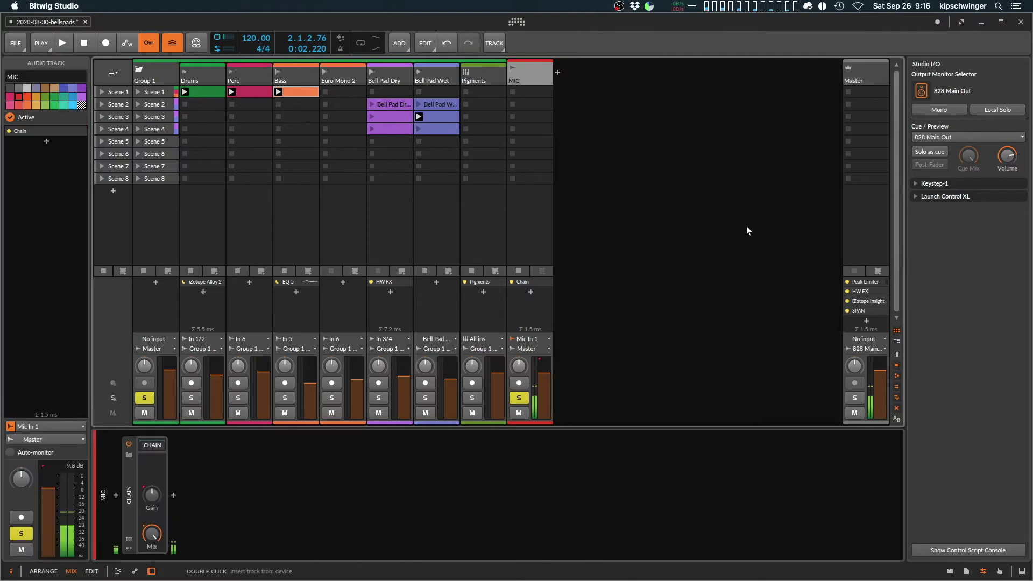
pyautogui.click(702, 227)
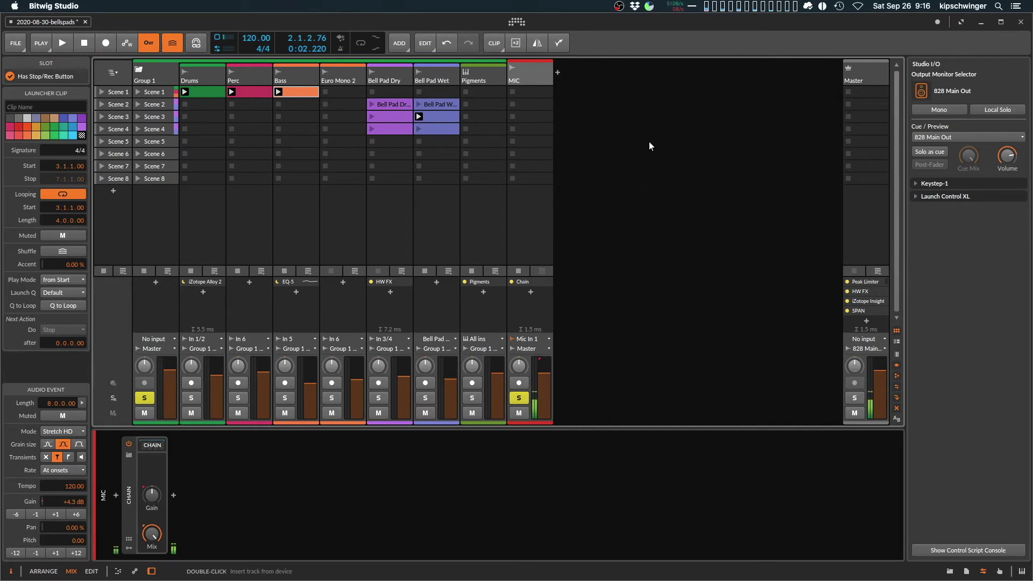
pyautogui.click(515, 72)
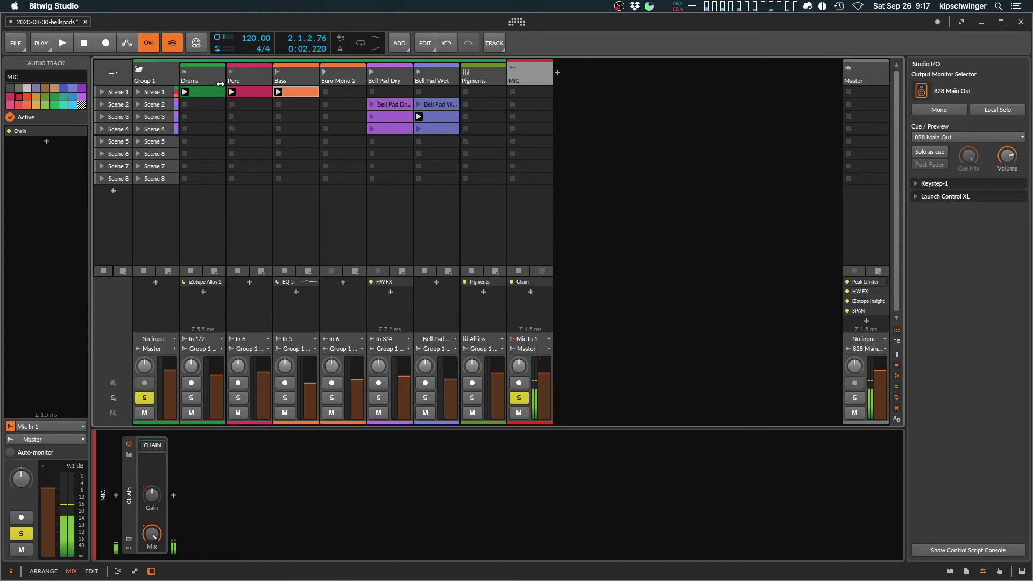
# Step: Play Group 1 briefly to examine its meter against its member tracks, and check the Master track's output level
pyautogui.click(161, 72)
pyautogui.press('space')
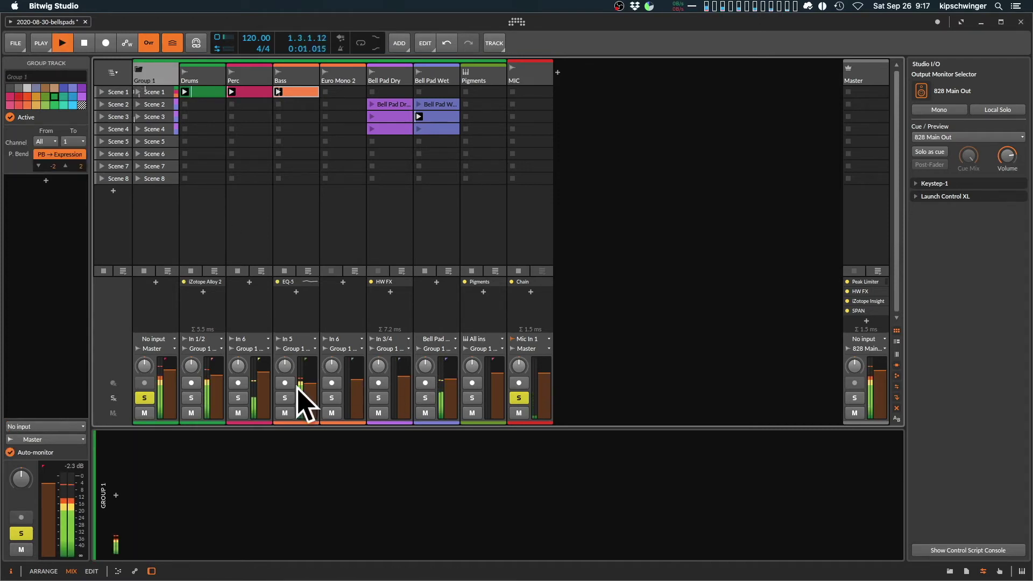
pyautogui.press('space')
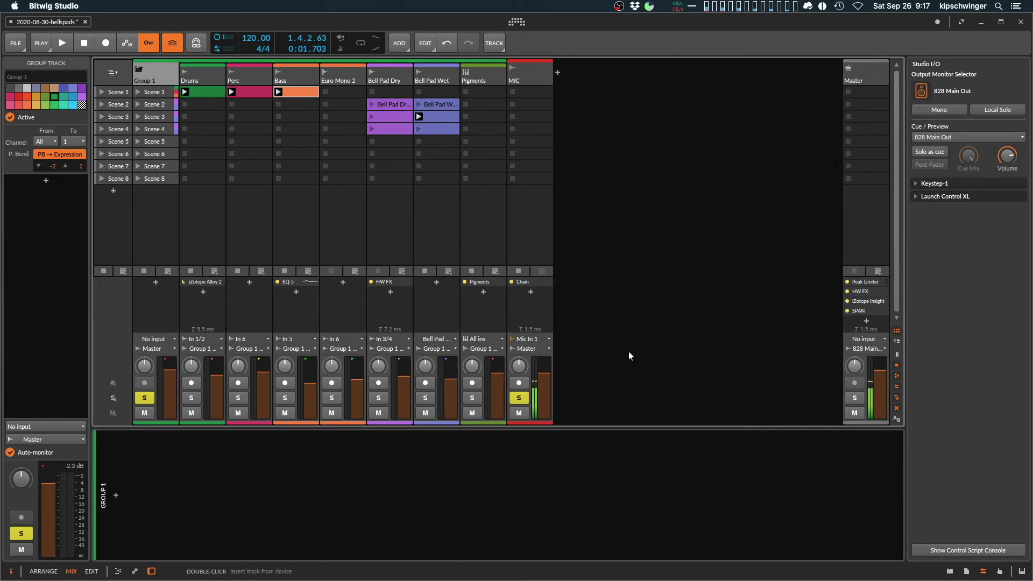
pyautogui.click(872, 78)
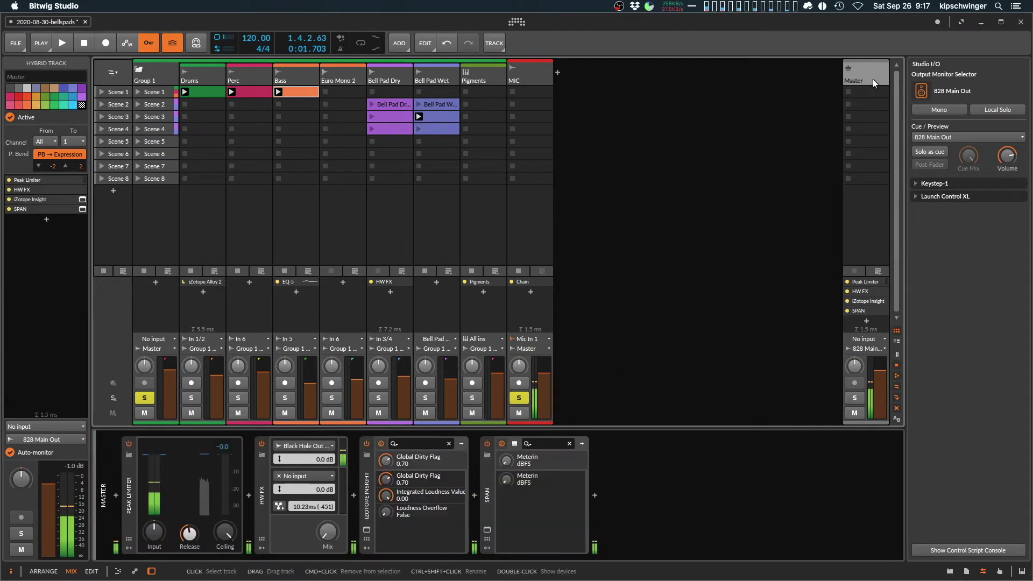
pyautogui.click(771, 117)
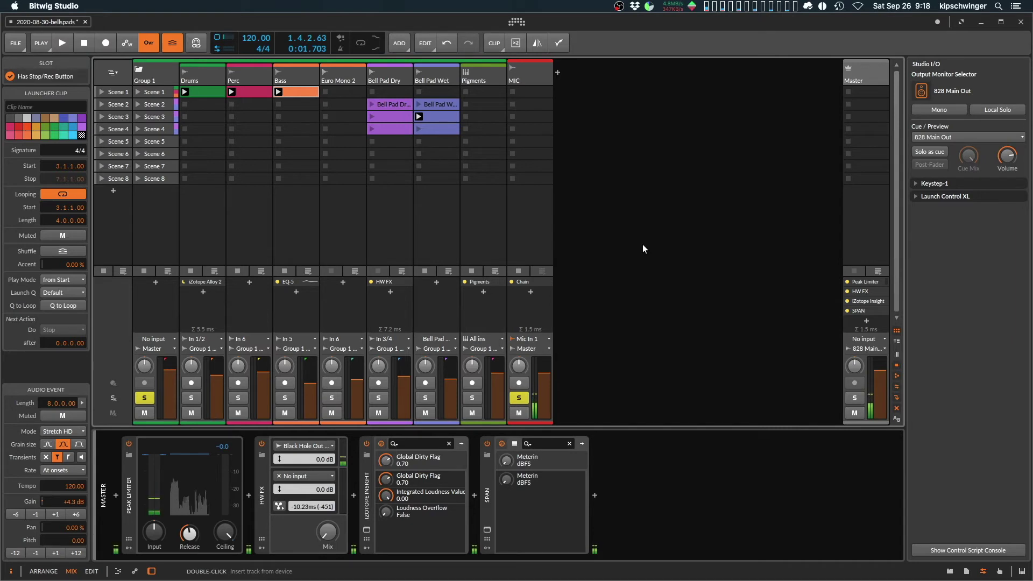
# Step: Compare the Group 1 and MIC tracks by selecting each one and examining its device chain and level
pyautogui.click(156, 76)
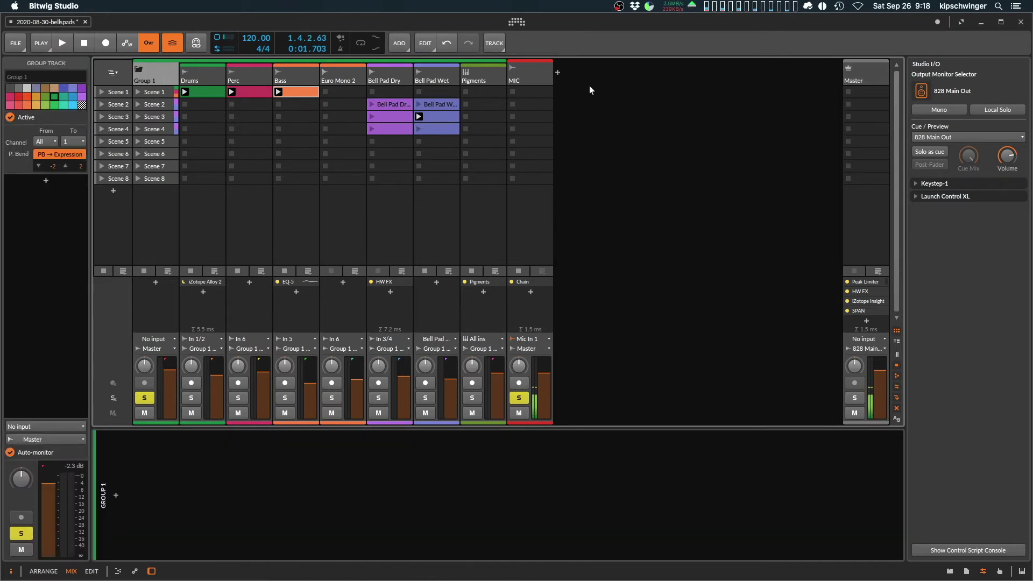
pyautogui.click(705, 92)
pyautogui.click(534, 82)
pyautogui.click(163, 73)
pyautogui.click(589, 105)
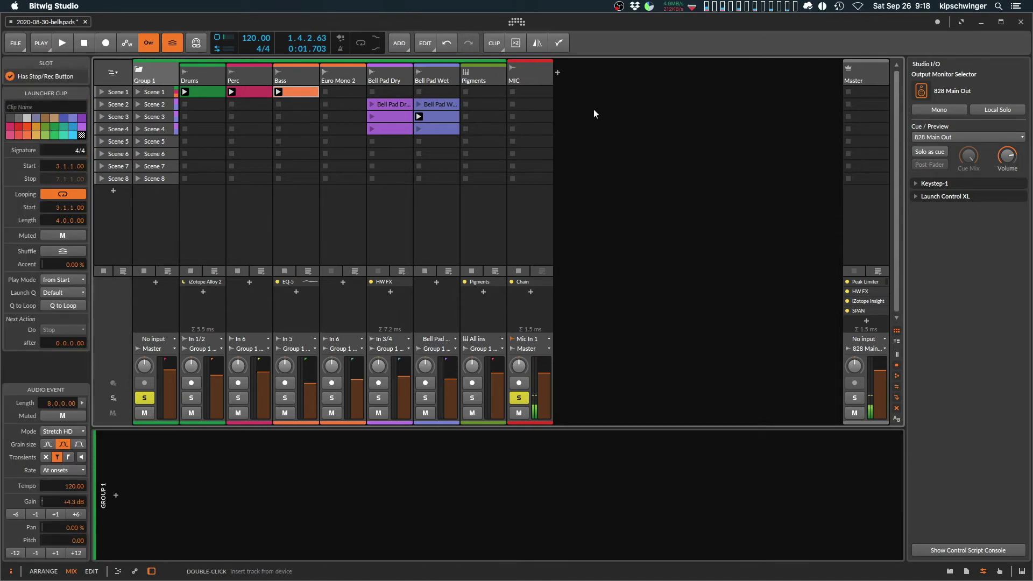
# Step: Examine the Drums track's iZotope Alloy 2 device, and the MIC track's Chain device and live input level
pyautogui.click(527, 62)
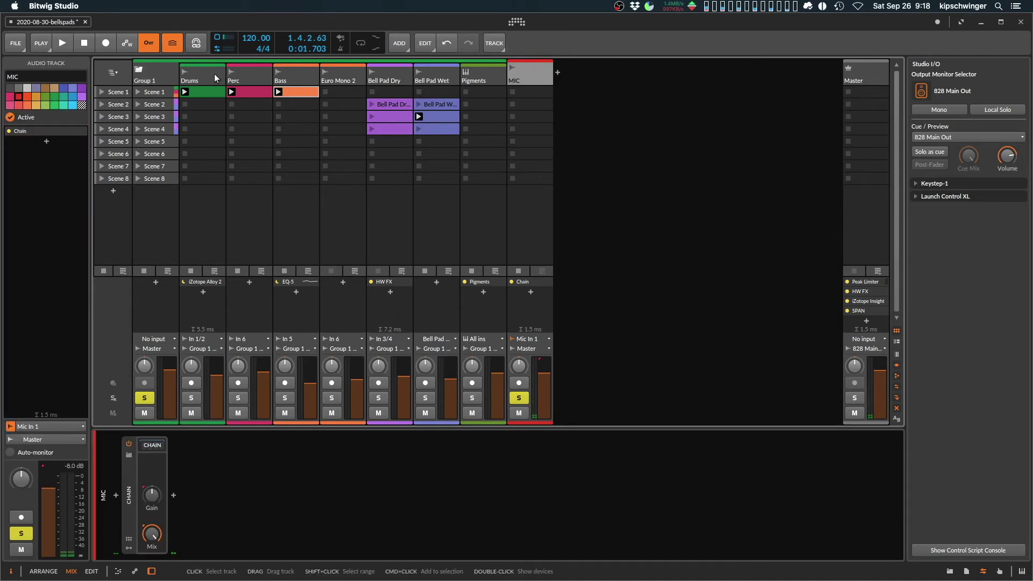
pyautogui.click(179, 75)
pyautogui.click(181, 75)
pyautogui.click(624, 158)
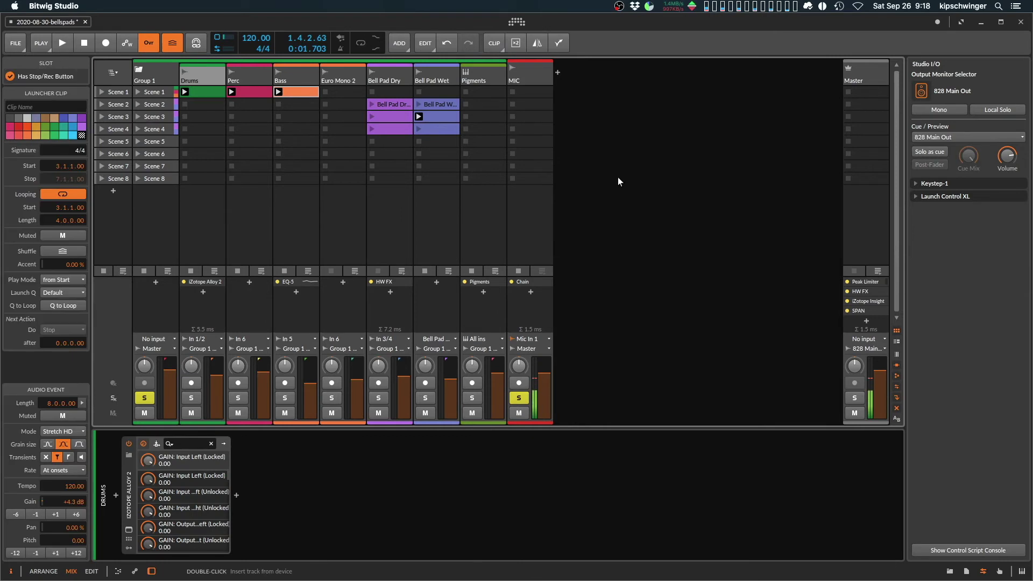
pyautogui.click(529, 75)
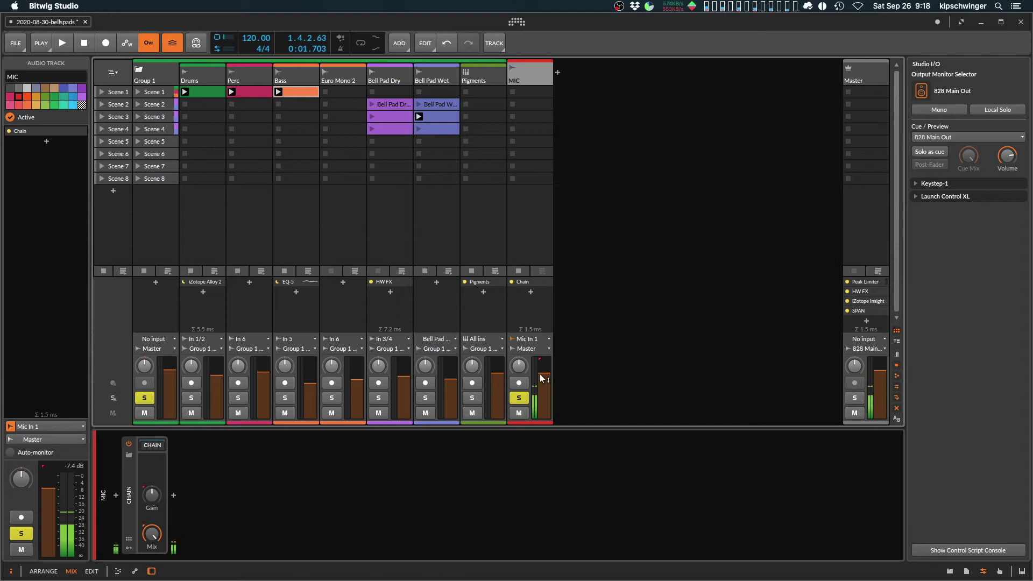
pyautogui.click(707, 247)
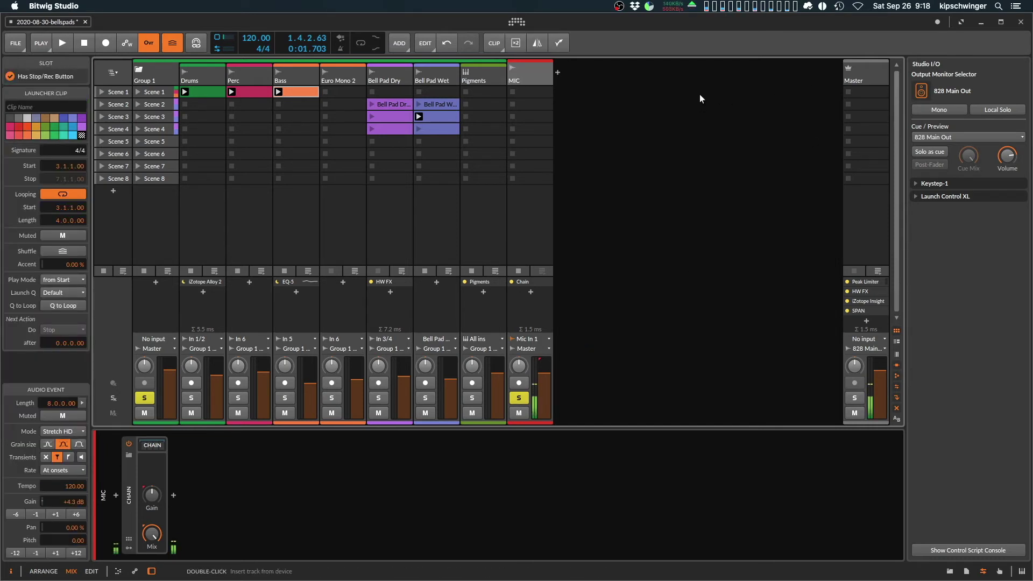
pyautogui.click(285, 481)
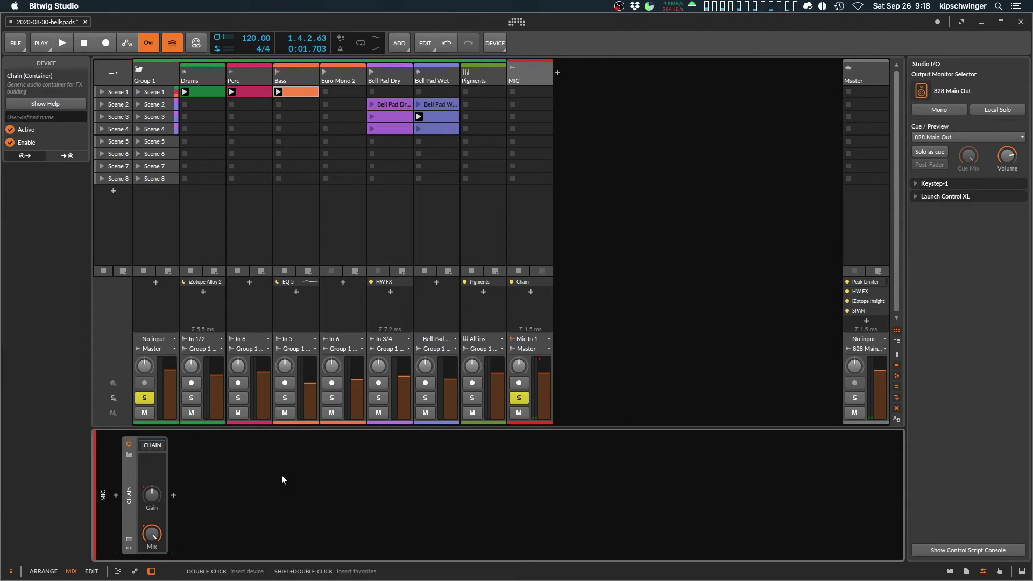
# Step: Inspect the Master track's HW FX and iZotope Insight devices, then open the Insight window and dismiss its preset manager
pyautogui.click(882, 81)
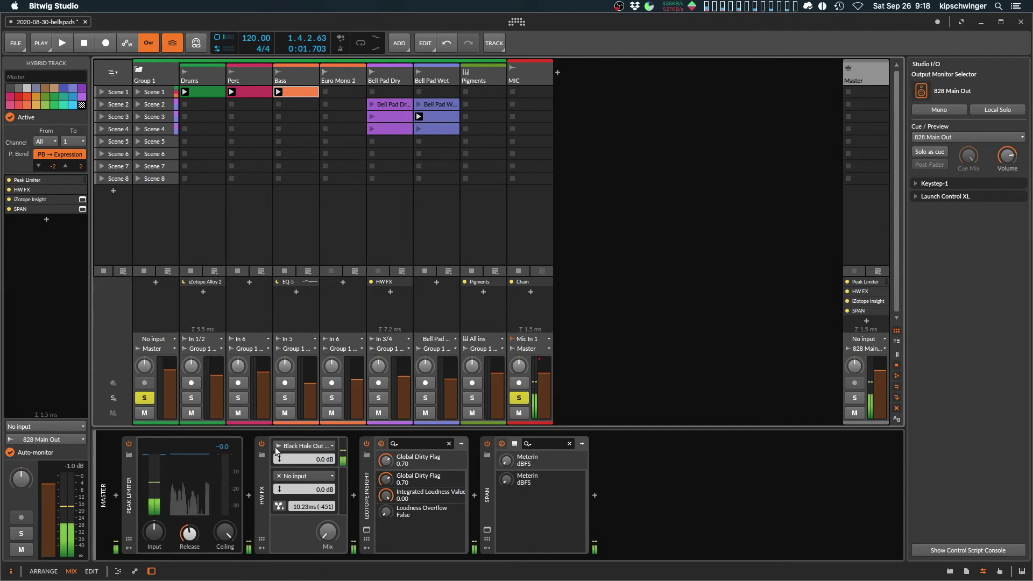
pyautogui.click(286, 510)
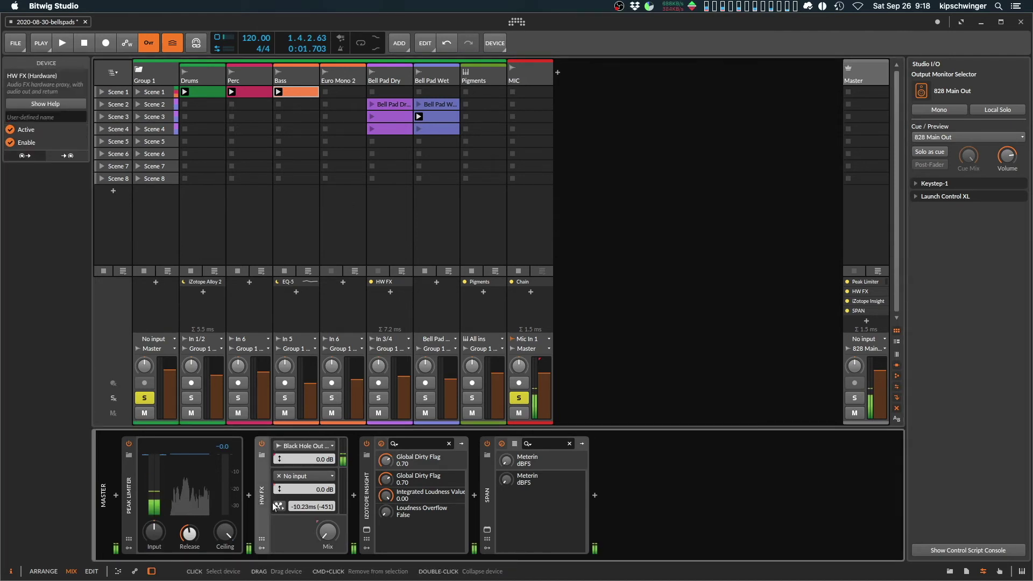
pyautogui.click(367, 511)
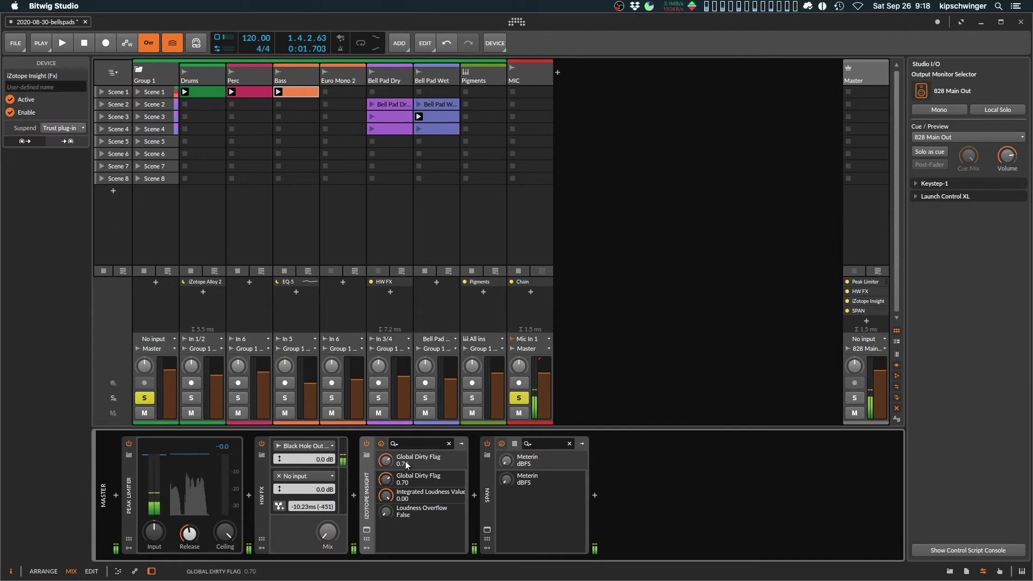
pyautogui.click(365, 455)
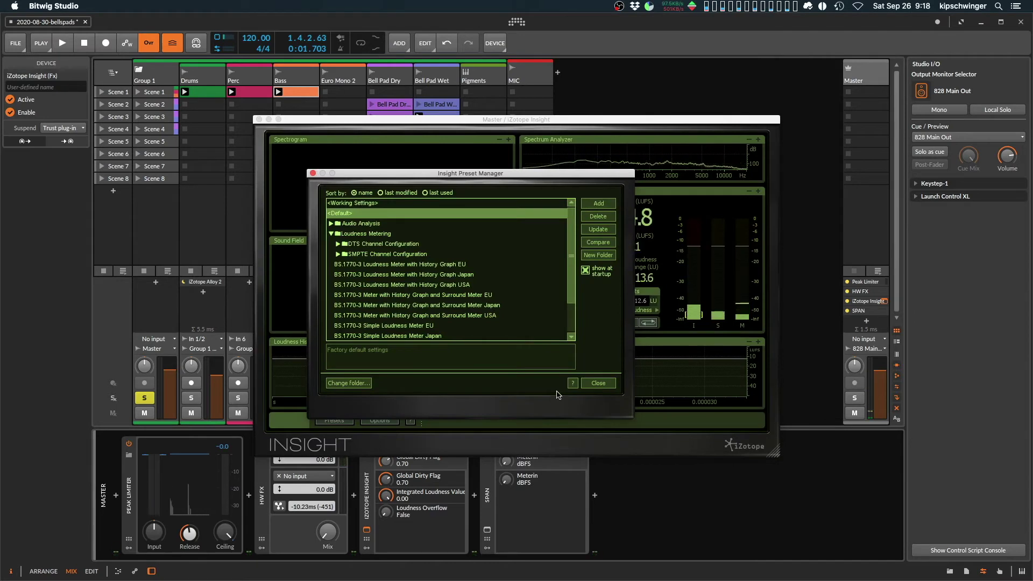
pyautogui.click(594, 387)
# Step: Reposition the iZotope Insight window and examine its spectrogram, sound field, level meters and LUFS loudness readings on the live microphone signal
pyautogui.moveTo(579, 124); pyautogui.dragTo(612, 115)
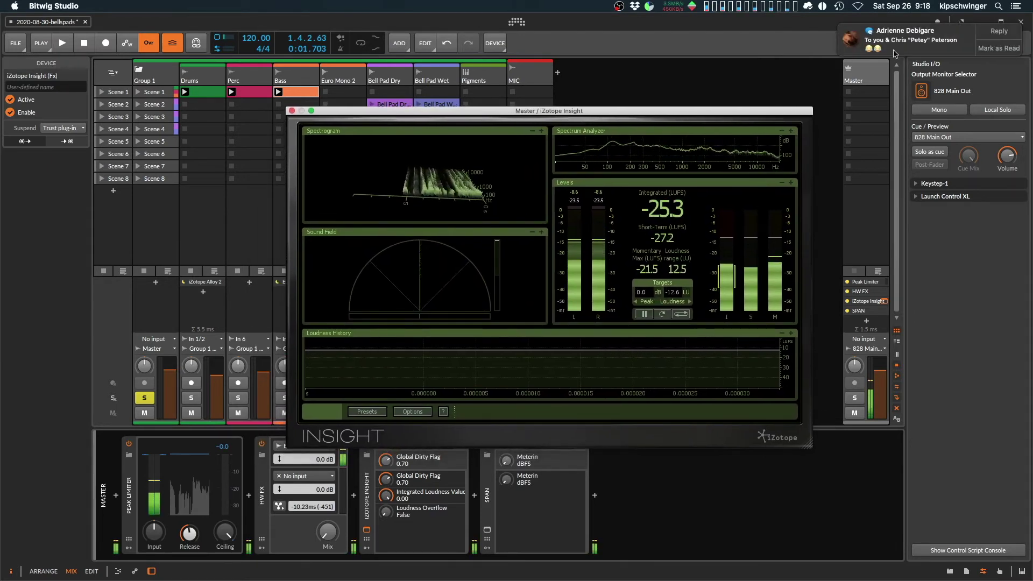
pyautogui.moveTo(529, 111); pyautogui.dragTo(522, 104)
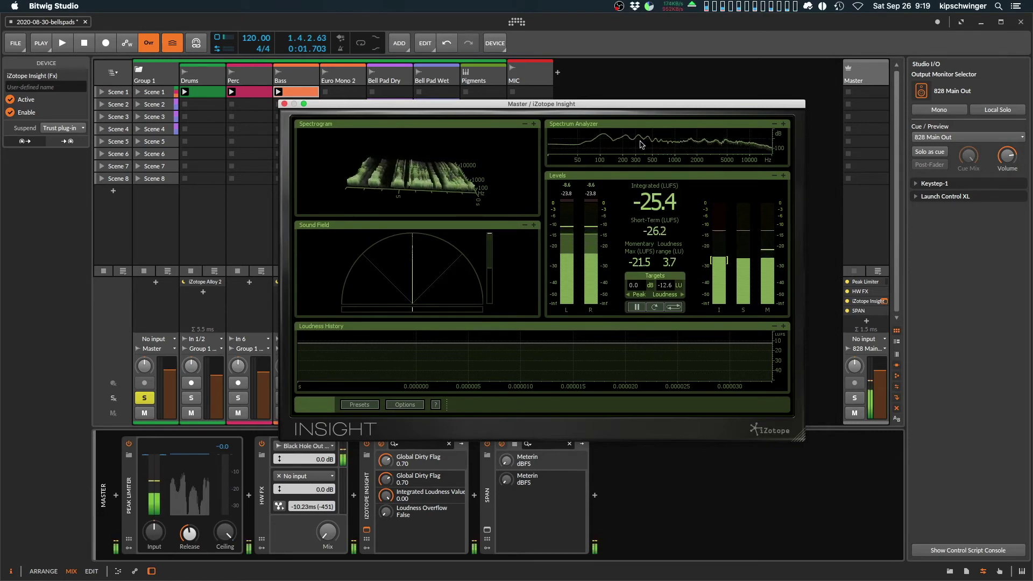
pyautogui.moveTo(635, 110); pyautogui.dragTo(575, 108)
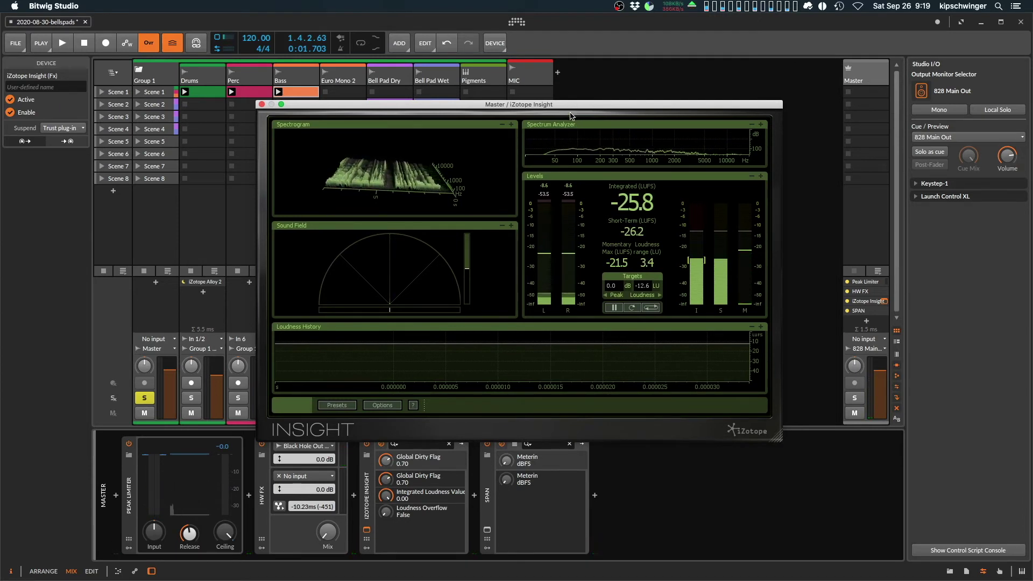
pyautogui.moveTo(572, 116); pyautogui.dragTo(571, 124)
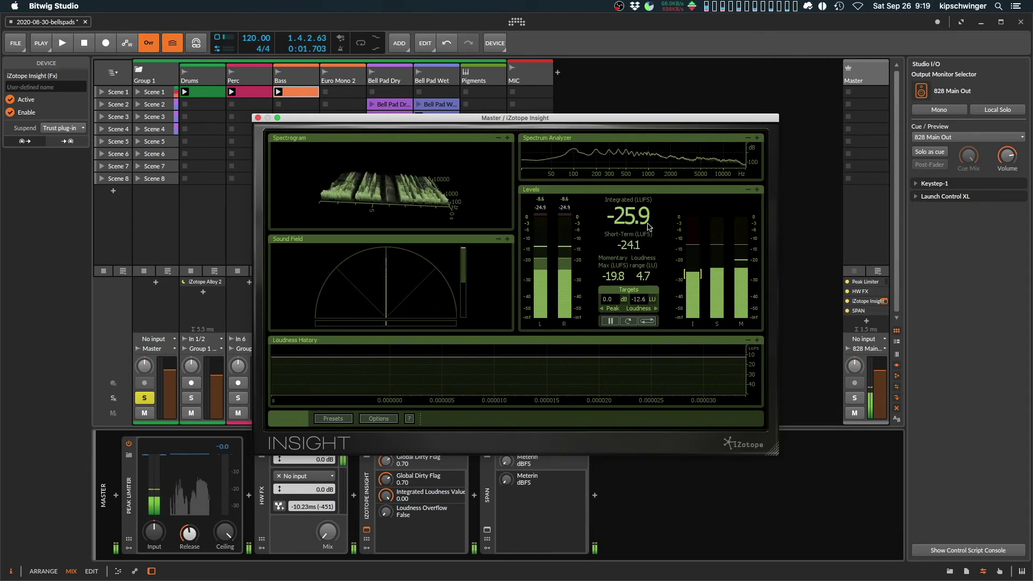
pyautogui.moveTo(561, 119); pyautogui.dragTo(550, 118)
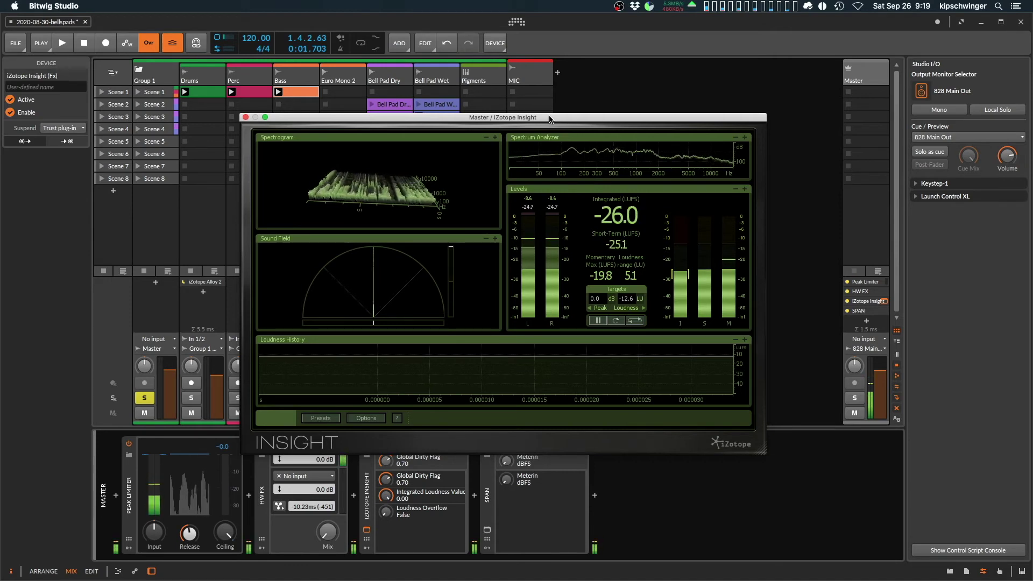
pyautogui.moveTo(550, 119); pyautogui.dragTo(555, 117)
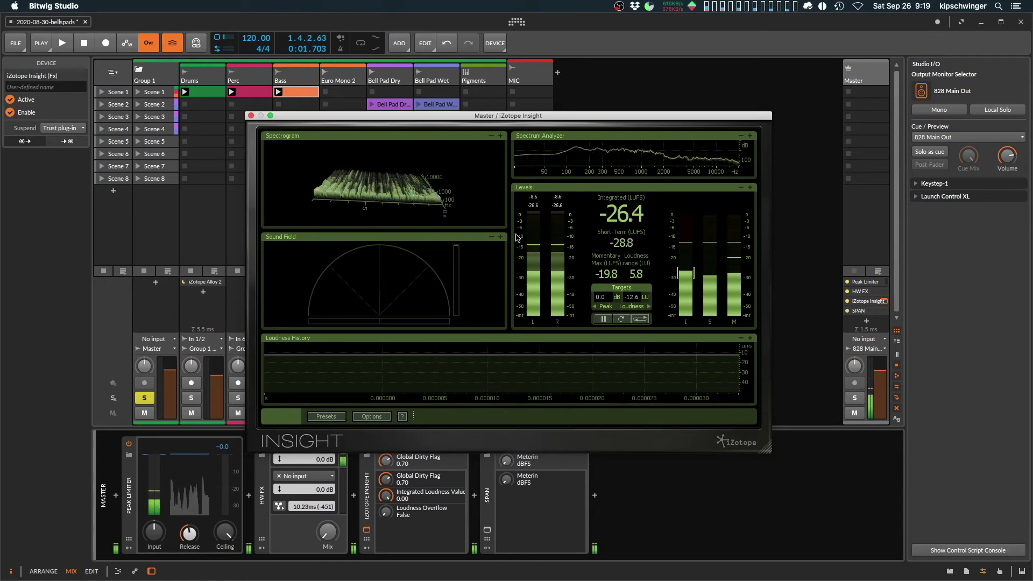
pyautogui.moveTo(544, 118); pyautogui.dragTo(534, 112)
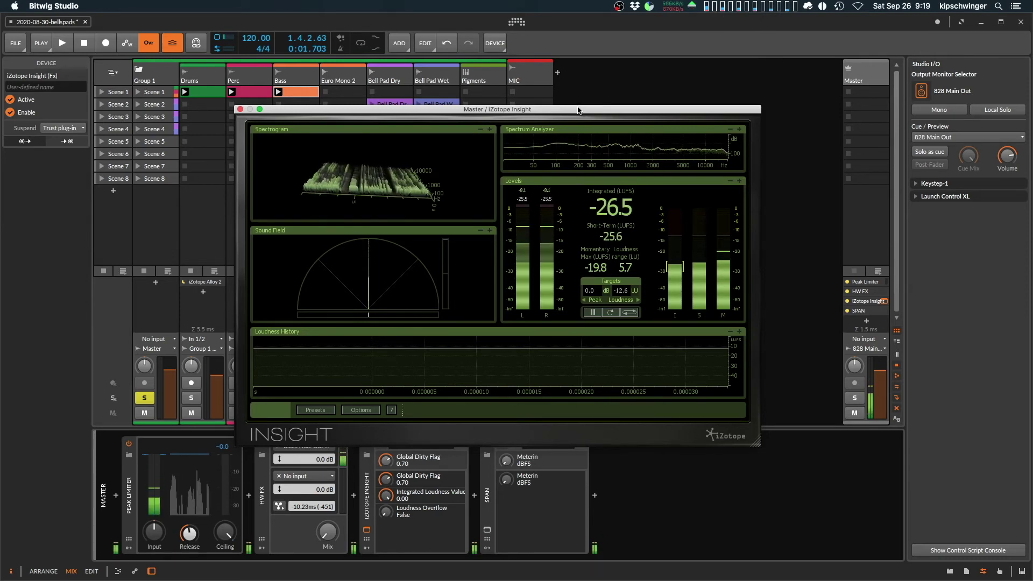
pyautogui.moveTo(592, 109); pyautogui.dragTo(575, 109)
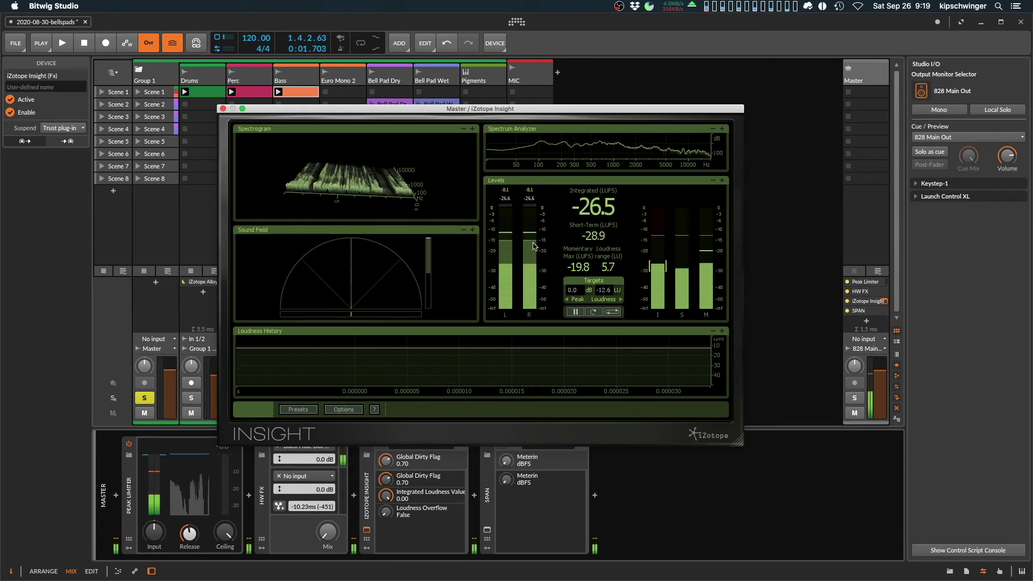
pyautogui.moveTo(528, 110); pyautogui.dragTo(527, 118)
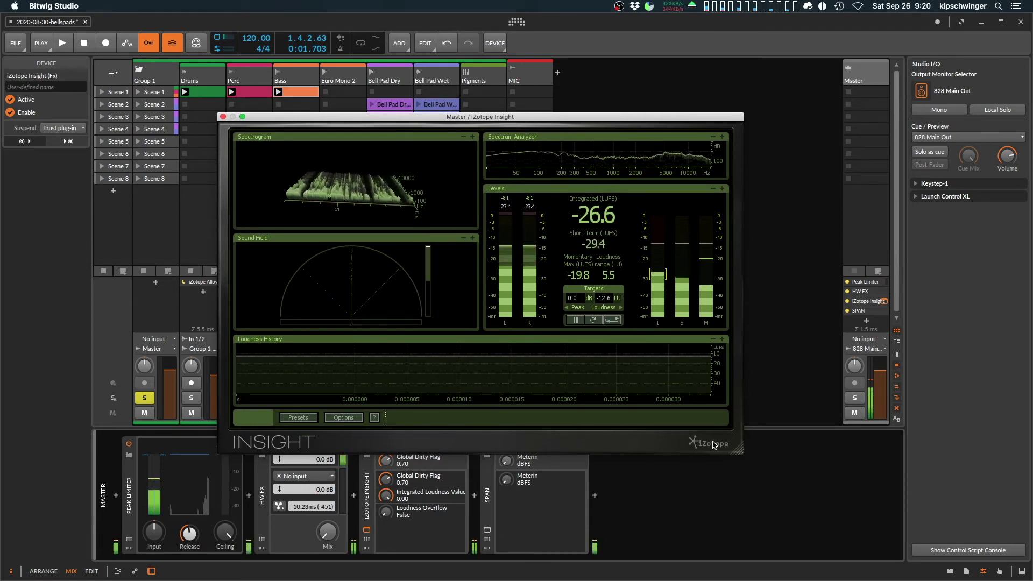
pyautogui.moveTo(513, 128); pyautogui.dragTo(547, 125)
# Step: Play the mix twice to examine Insight's loudness readings and history, rotate the spectrogram, and close the Insight window
pyautogui.press('space')
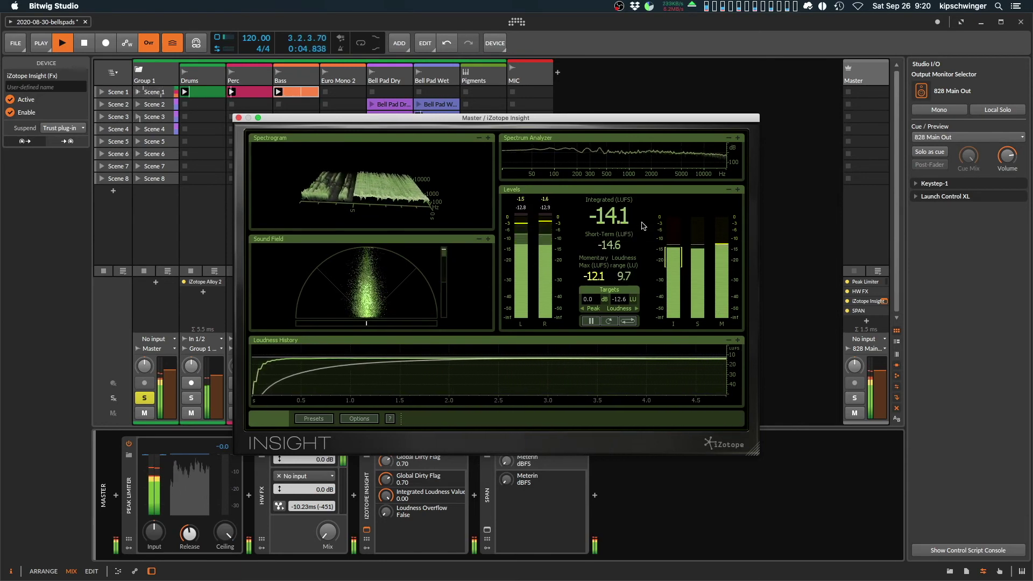
pyautogui.press('space')
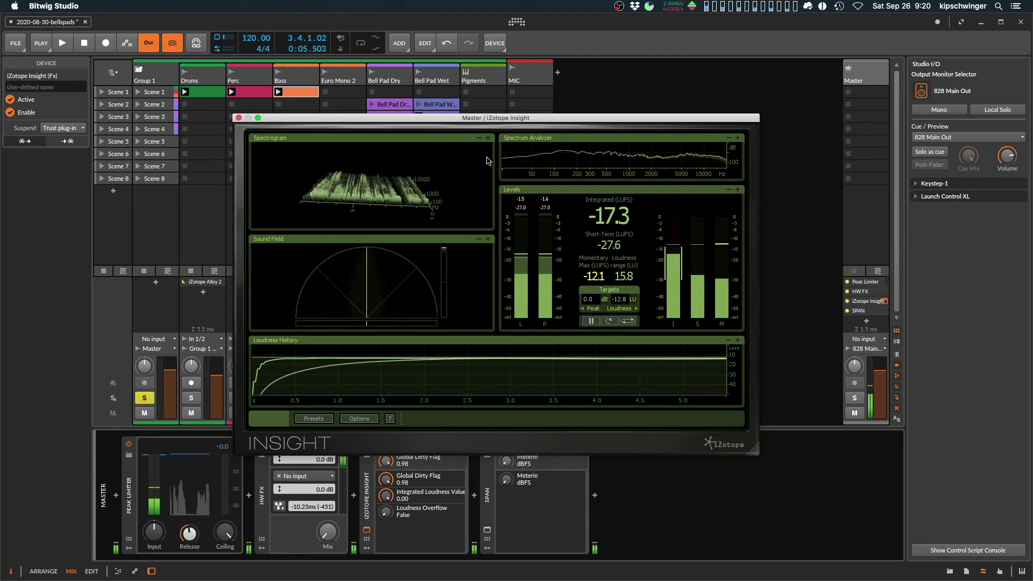
pyautogui.press('space')
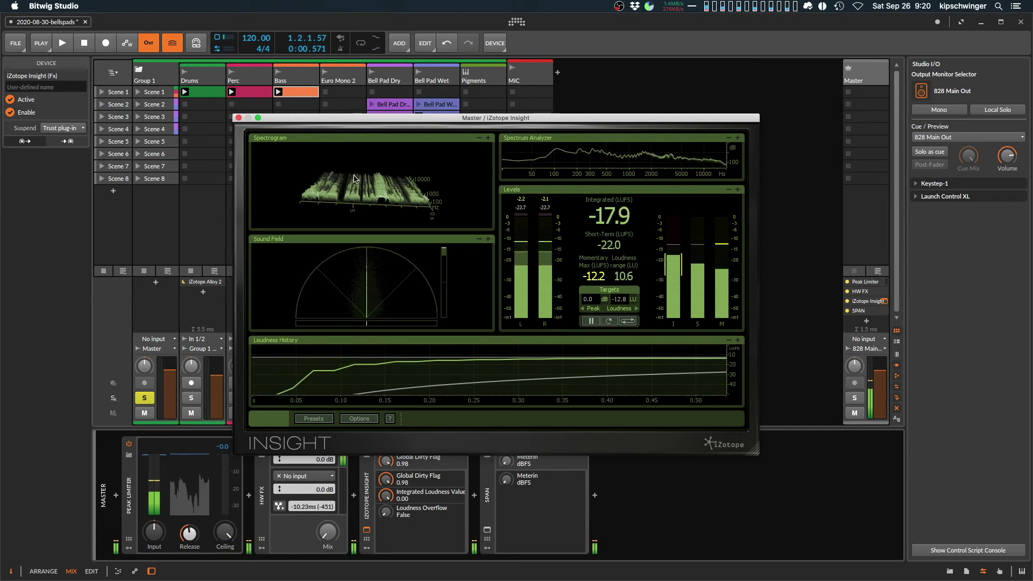
pyautogui.moveTo(375, 218); pyautogui.dragTo(419, 200)
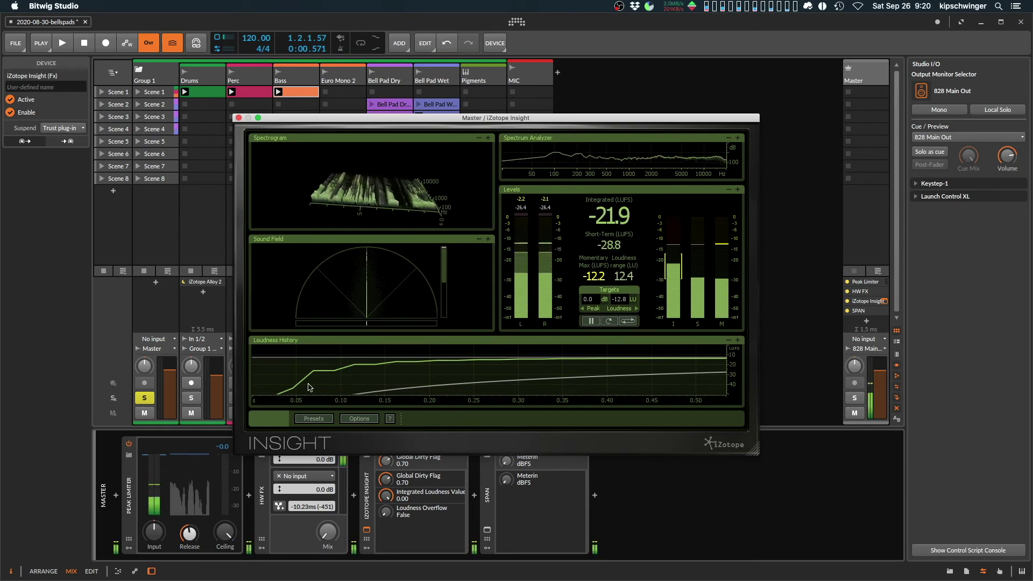
pyautogui.click(239, 119)
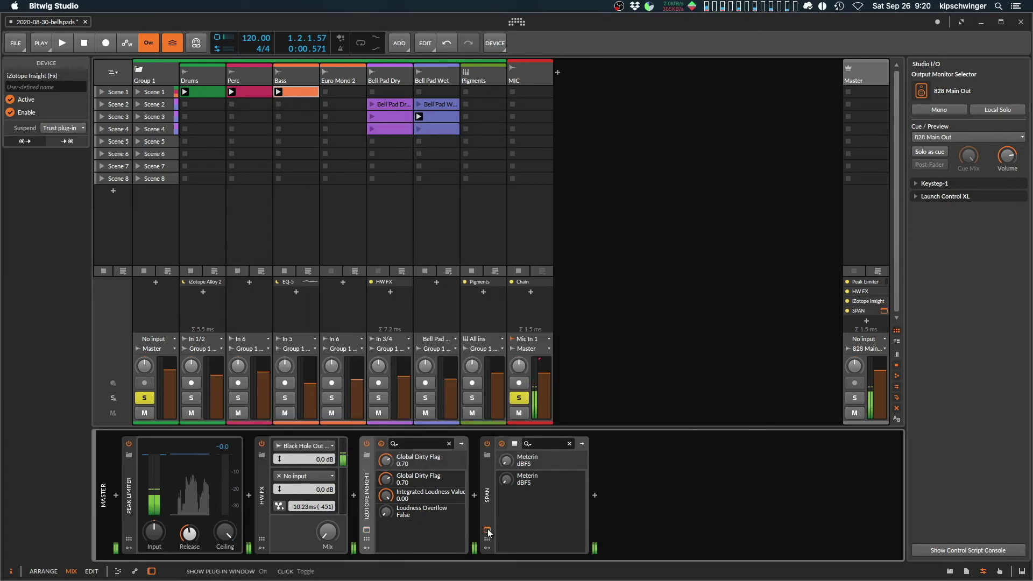
# Step: Open the Master track's SPAN analyzer and play the mix to examine its spectrum, output meter, RMS and true peak statistics
pyautogui.click(487, 530)
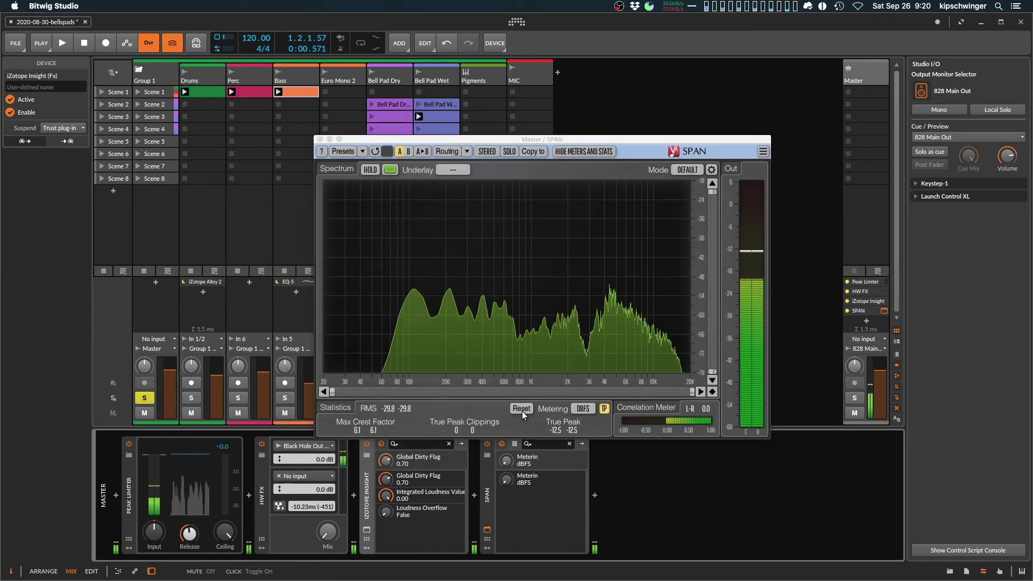
pyautogui.click(672, 138)
pyautogui.moveTo(671, 134); pyautogui.dragTo(603, 134)
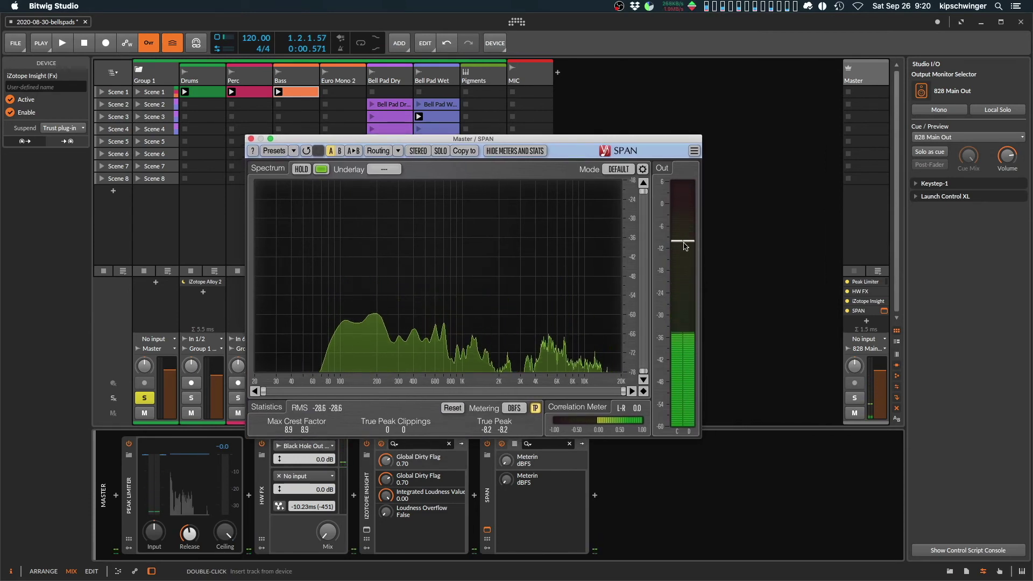
pyautogui.press('space')
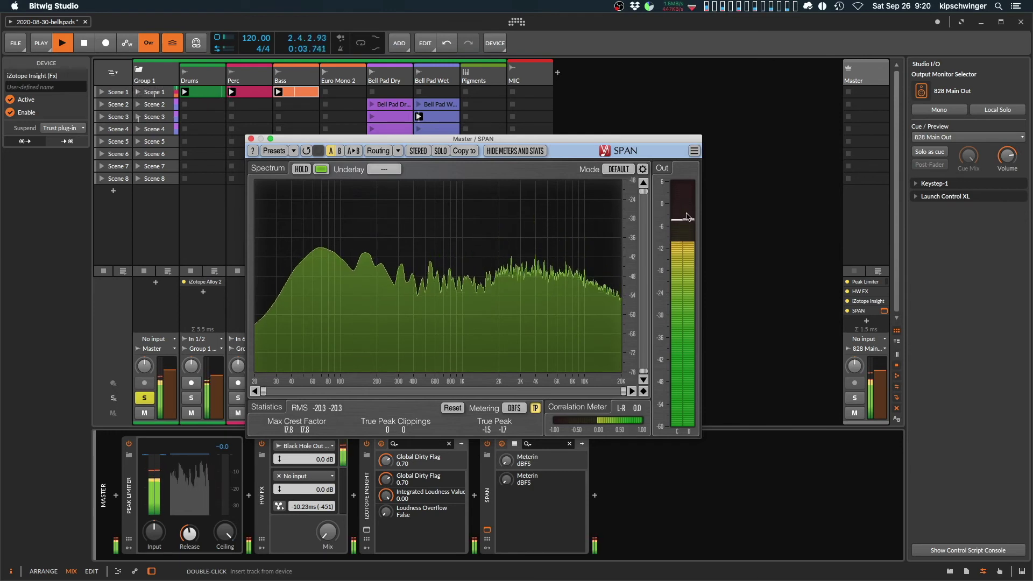
pyautogui.press('space')
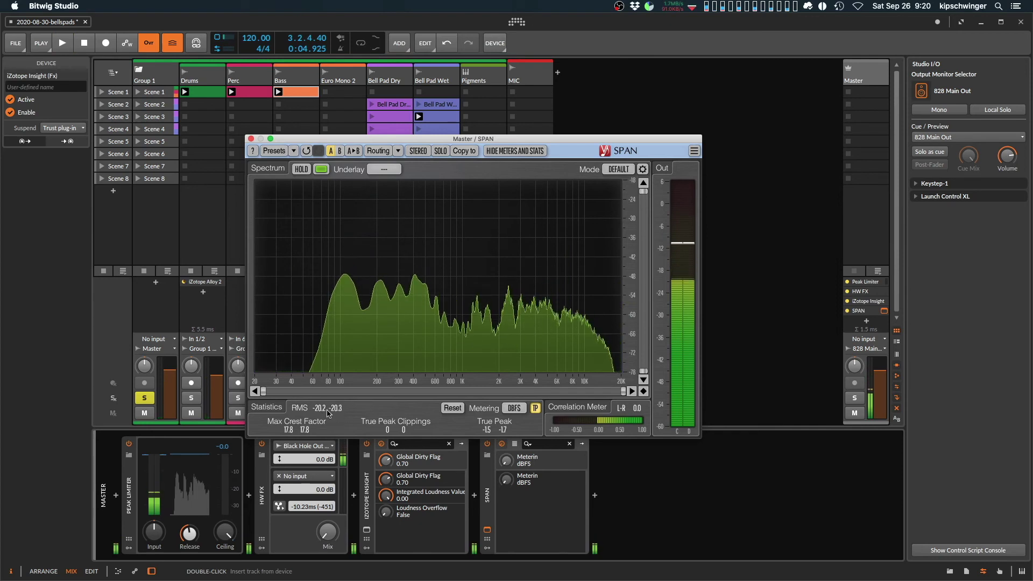
pyautogui.press('space')
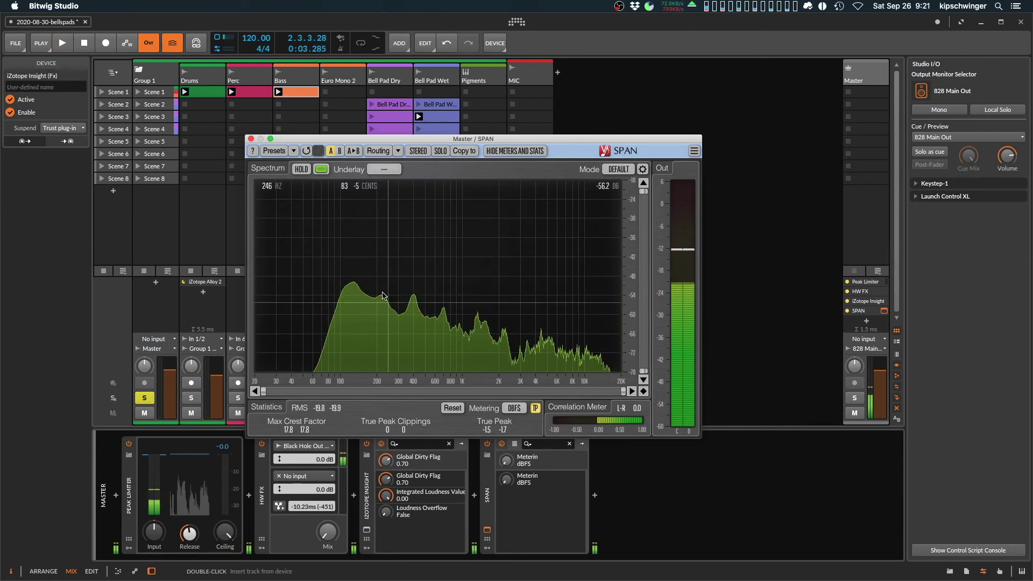
# Step: Move the SPAN window clear of the Bass channel, solo Bass and play it to examine its frequency spectrum
pyautogui.moveTo(563, 140); pyautogui.dragTo(538, 133)
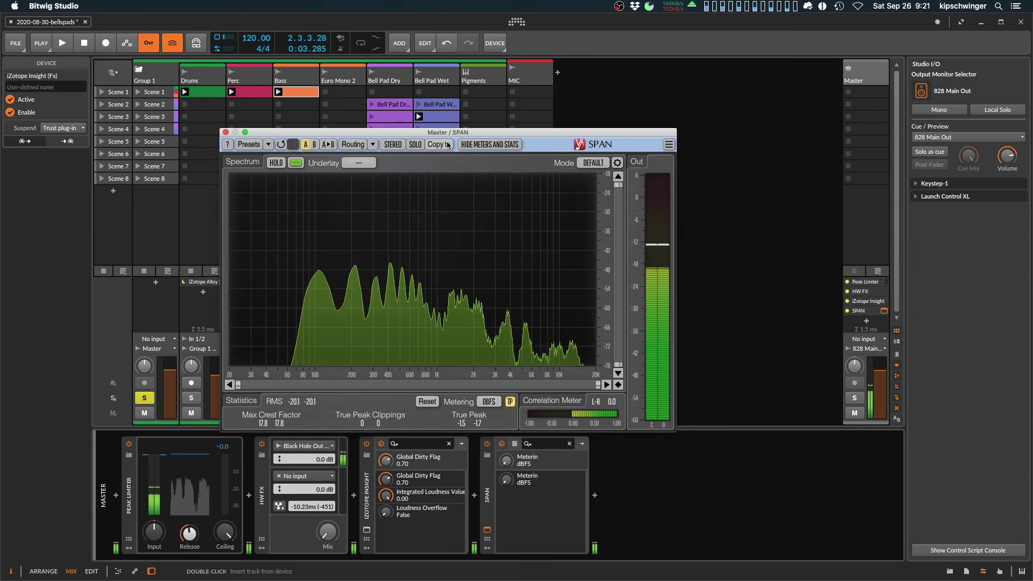
pyautogui.moveTo(471, 132); pyautogui.dragTo(706, 134)
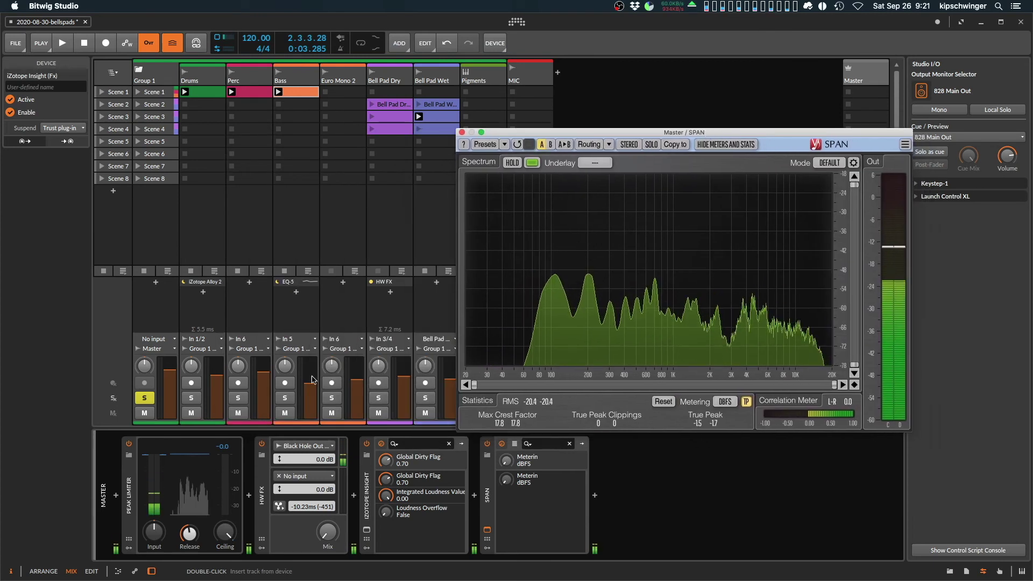
pyautogui.click(279, 399)
pyautogui.press('space')
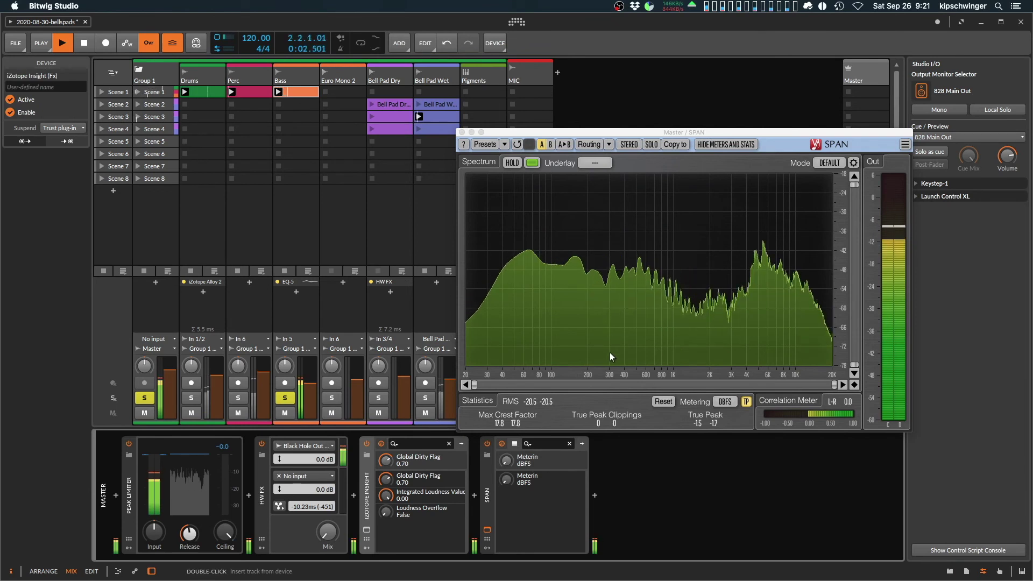
pyautogui.press('space')
# Step: Move the solo from Bass to Perc and play the Perc track to examine its frequency spectrum in SPAN
pyautogui.click(238, 398)
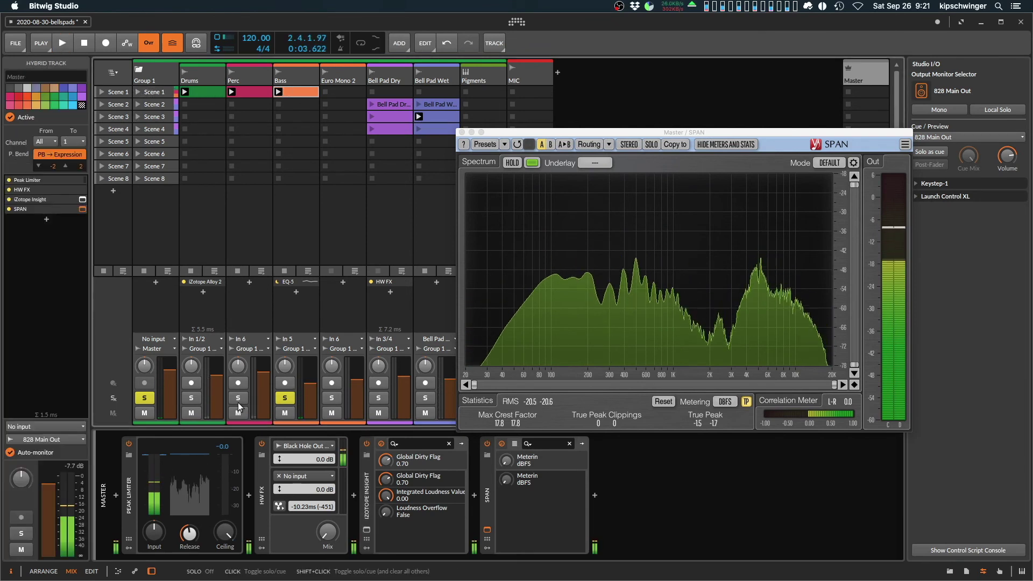
pyautogui.click(284, 398)
pyautogui.press('space')
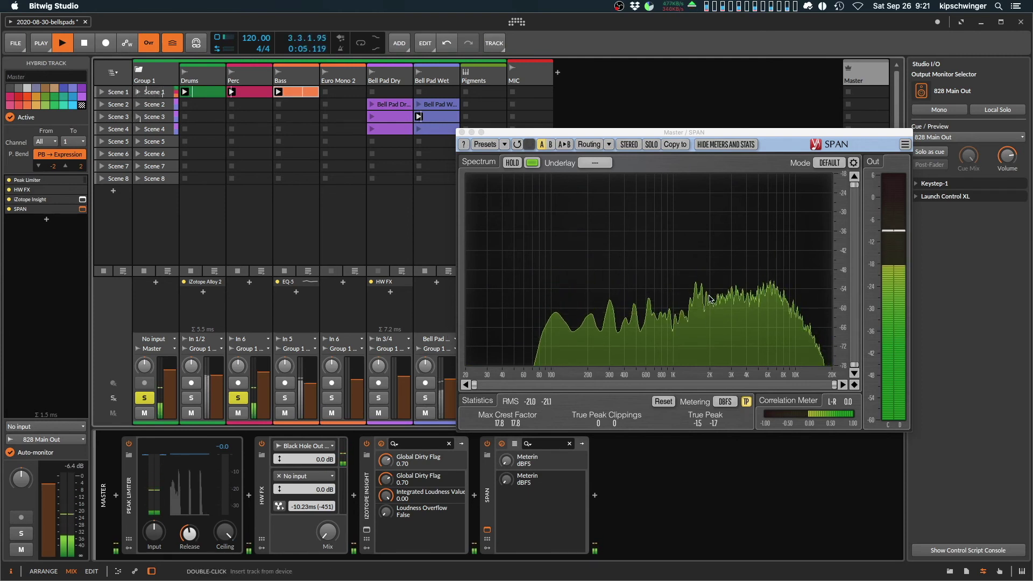
# Step: Stop playback, close the SPAN window and select the Peak Limiter in the Master track's device chain
pyautogui.press('space')
pyautogui.click(462, 133)
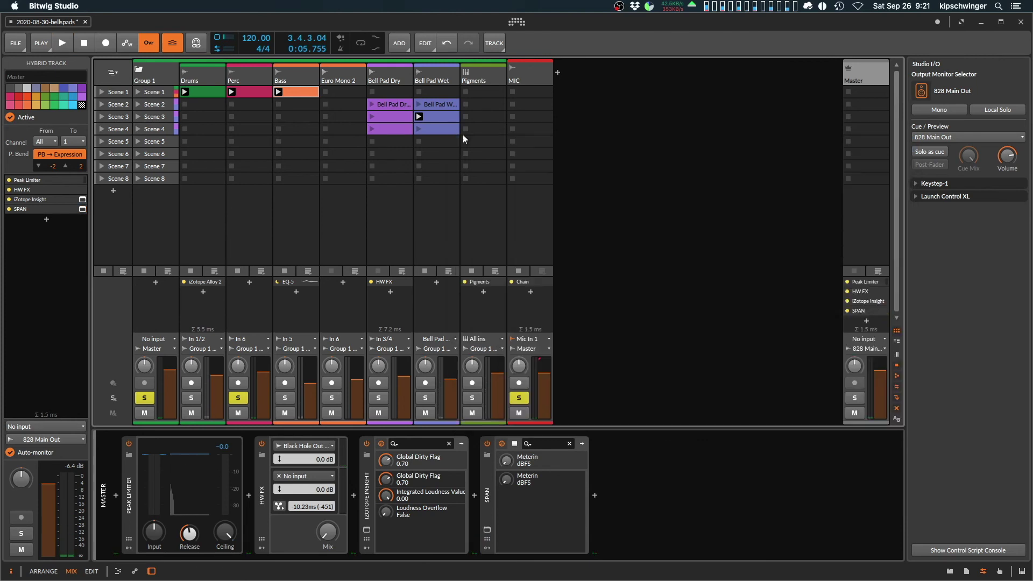
pyautogui.click(720, 173)
pyautogui.click(261, 505)
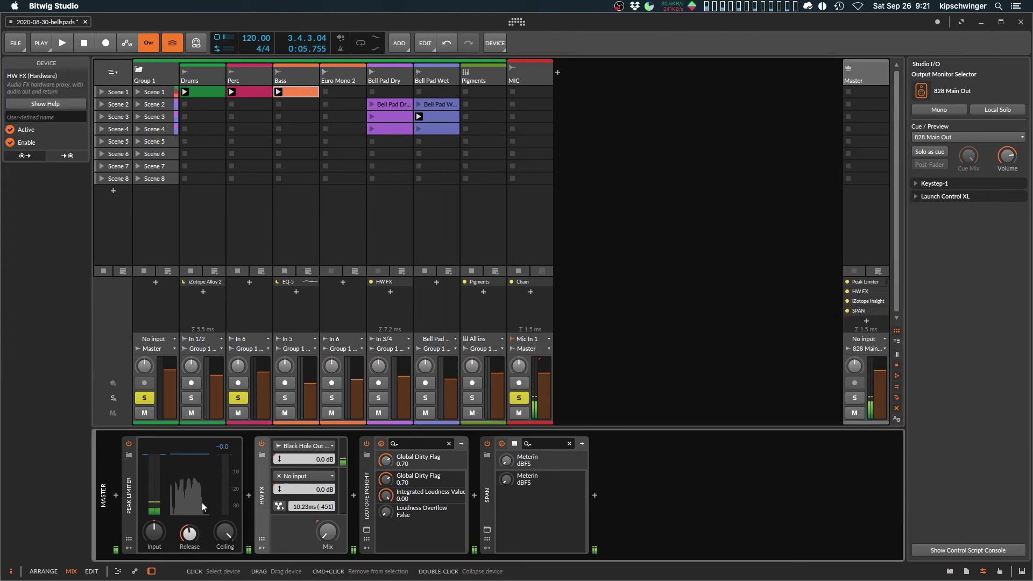
pyautogui.click(133, 507)
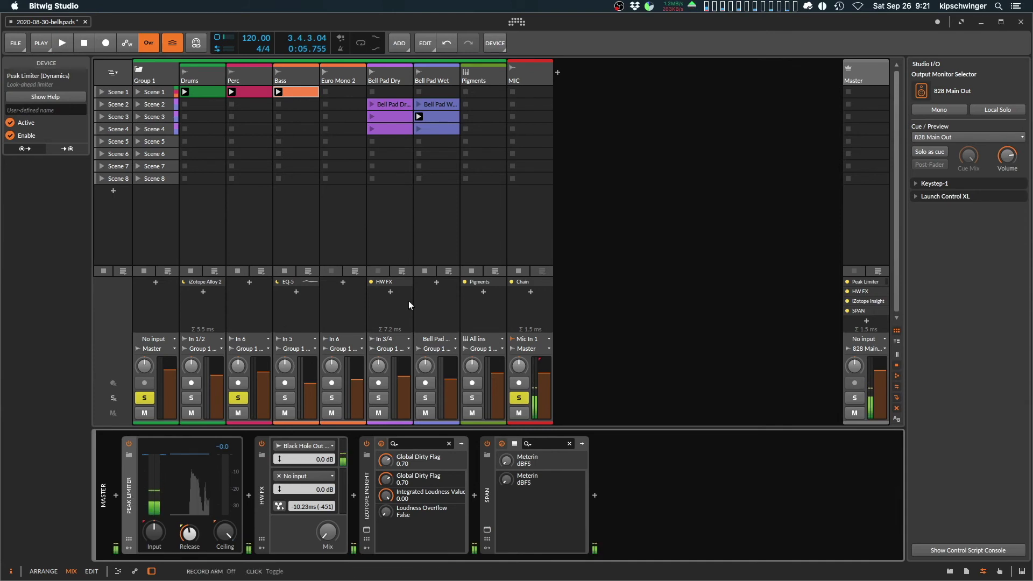
# Step: Select the Master track and try small adjustments to its Peak Limiter's Input and Ceiling controls
pyautogui.click(876, 85)
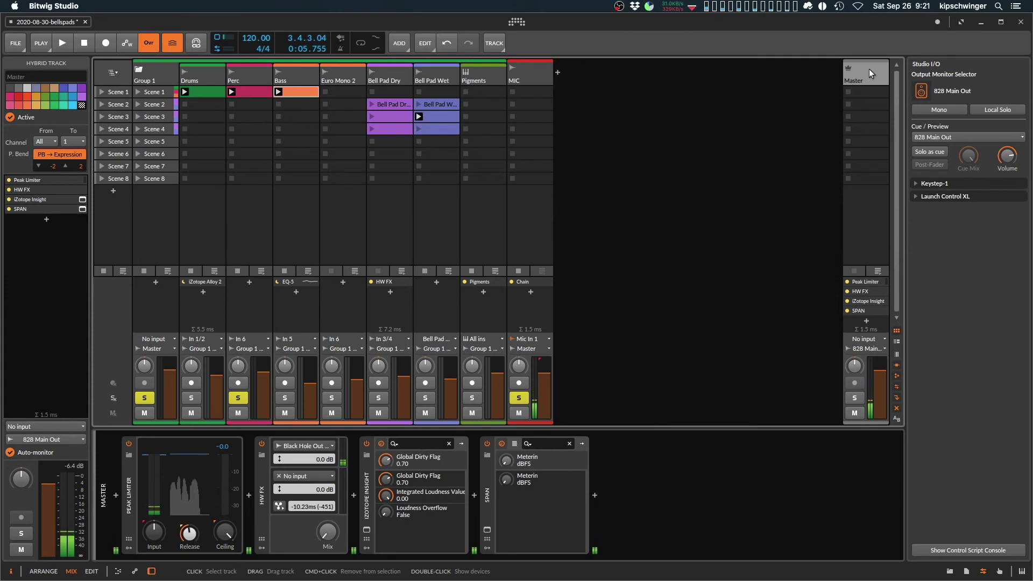
pyautogui.click(151, 495)
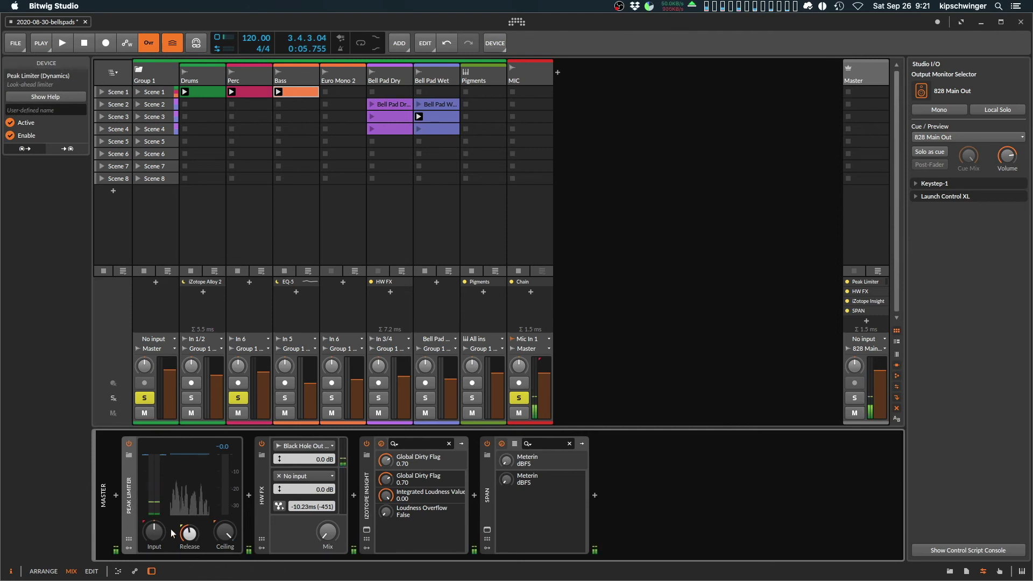
pyautogui.click(750, 350)
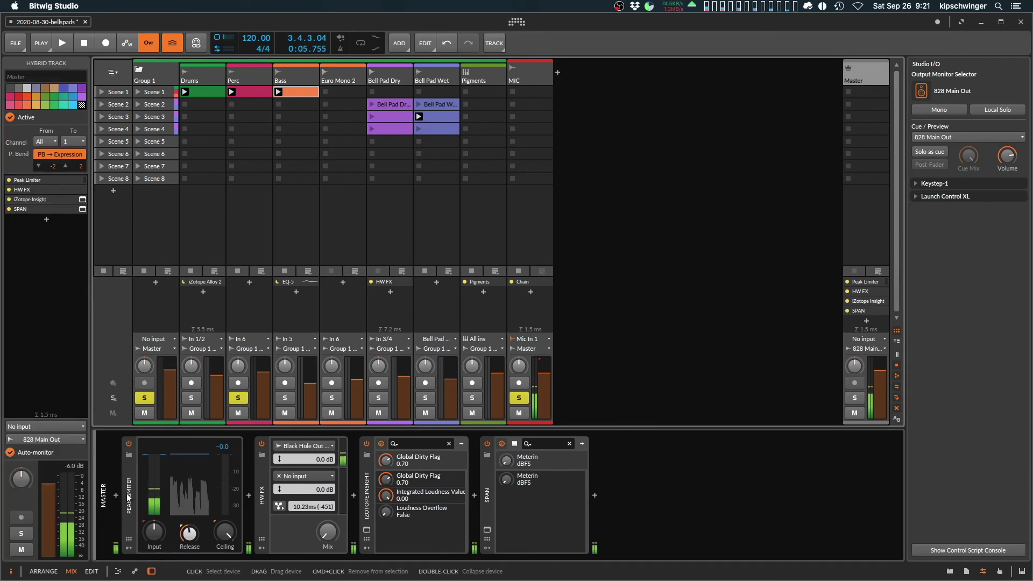
pyautogui.moveTo(157, 537); pyautogui.dragTo(157, 536)
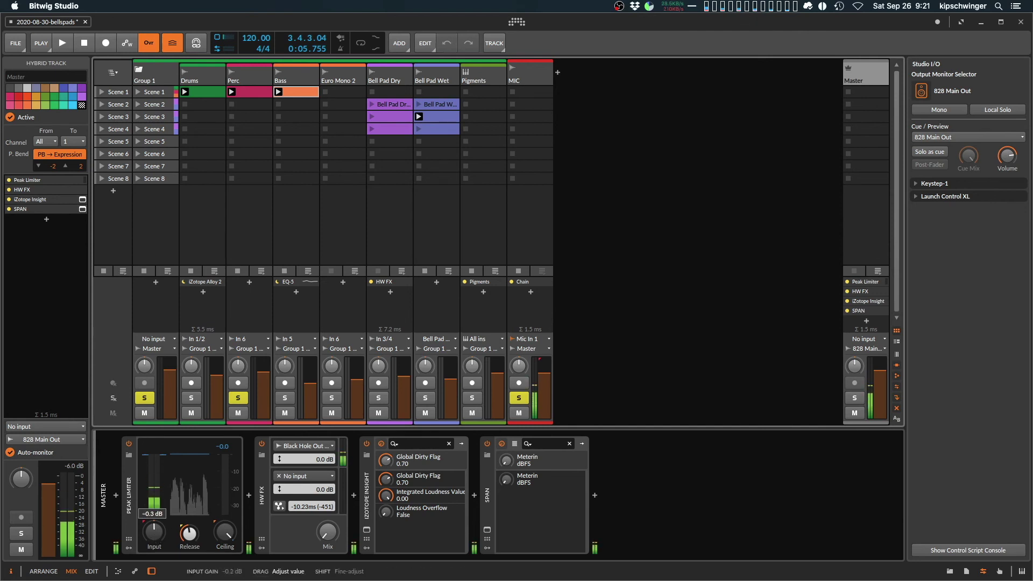
pyautogui.moveTo(154, 532); pyautogui.dragTo(153, 541)
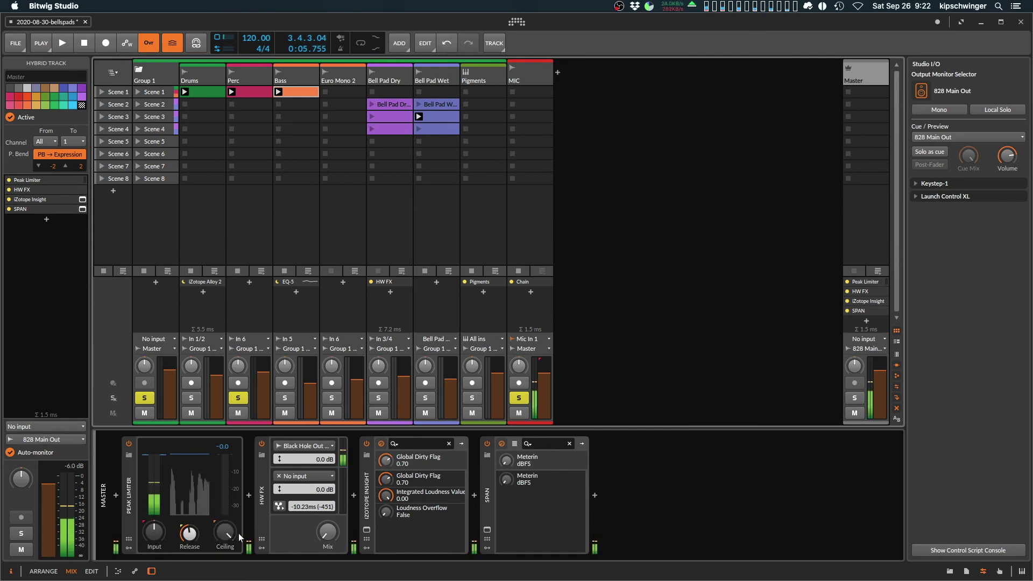
pyautogui.moveTo(225, 542); pyautogui.dragTo(225, 543)
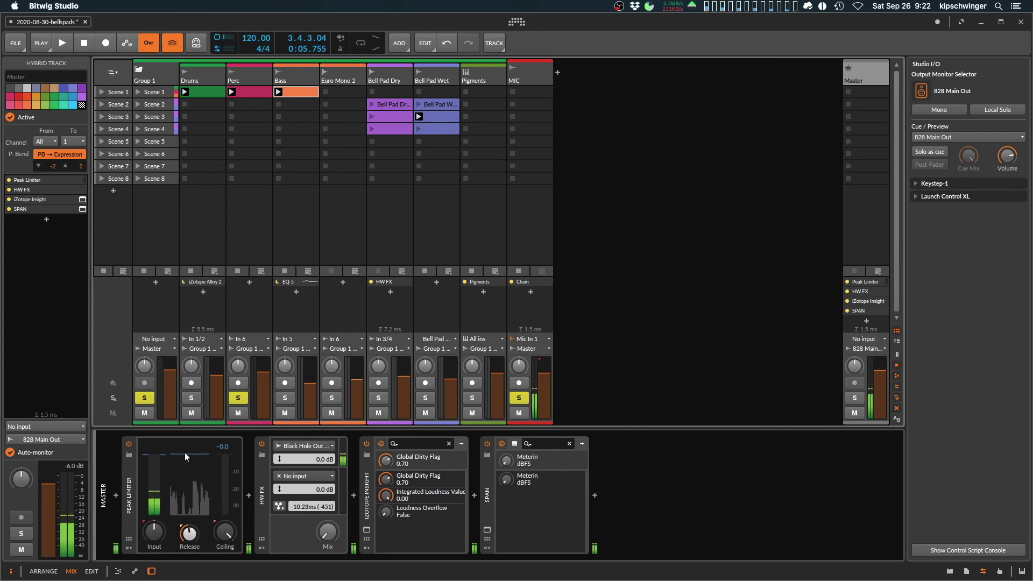
# Step: Unsolo Perc and play the mix while raising the Peak Limiter's Input to +17.5 dB and lowering it back to about +1.3 dB
pyautogui.click(161, 487)
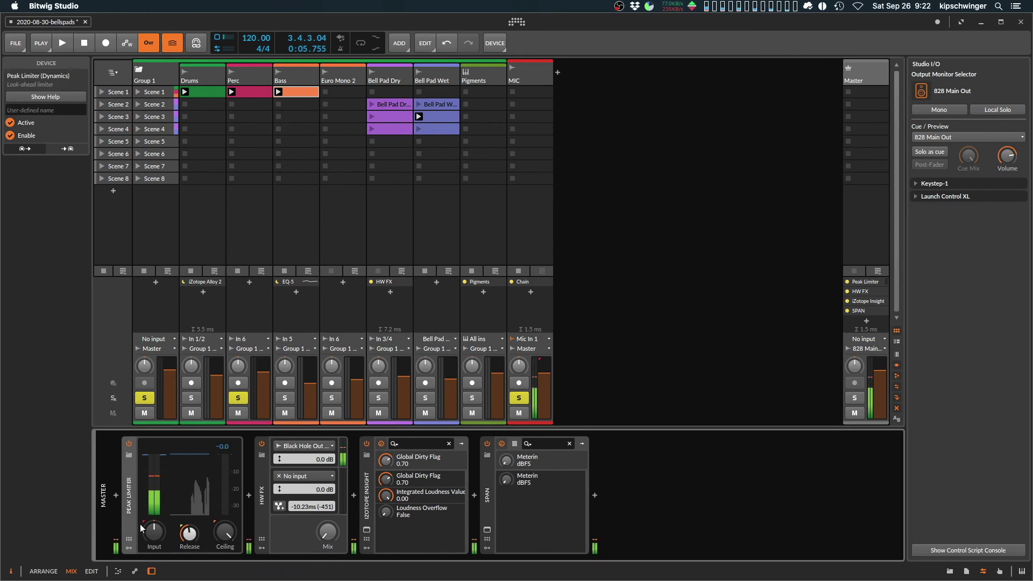
pyautogui.press('space')
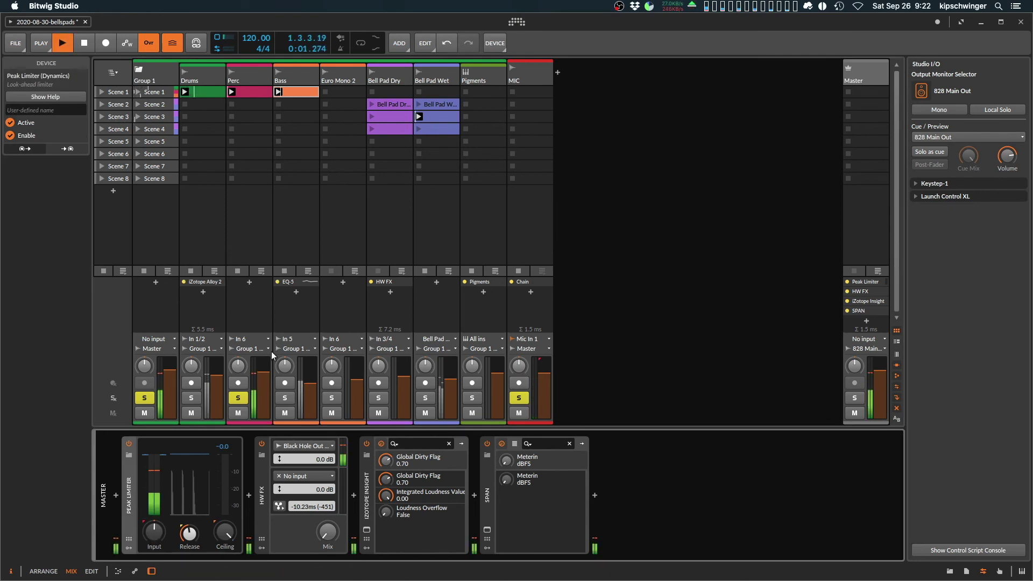
pyautogui.moveTo(149, 524); pyautogui.dragTo(149, 487)
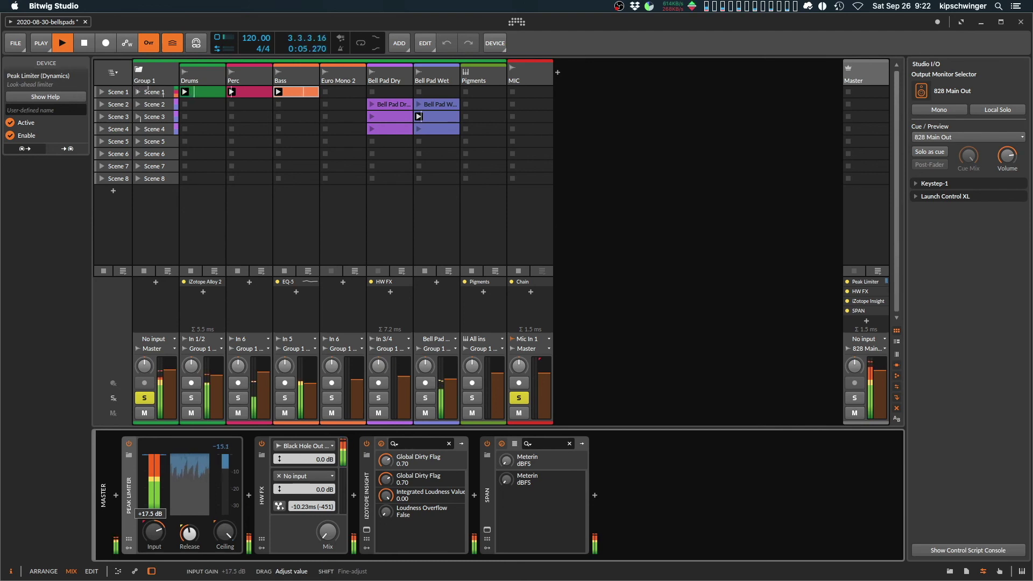
pyautogui.moveTo(148, 486); pyautogui.dragTo(148, 511)
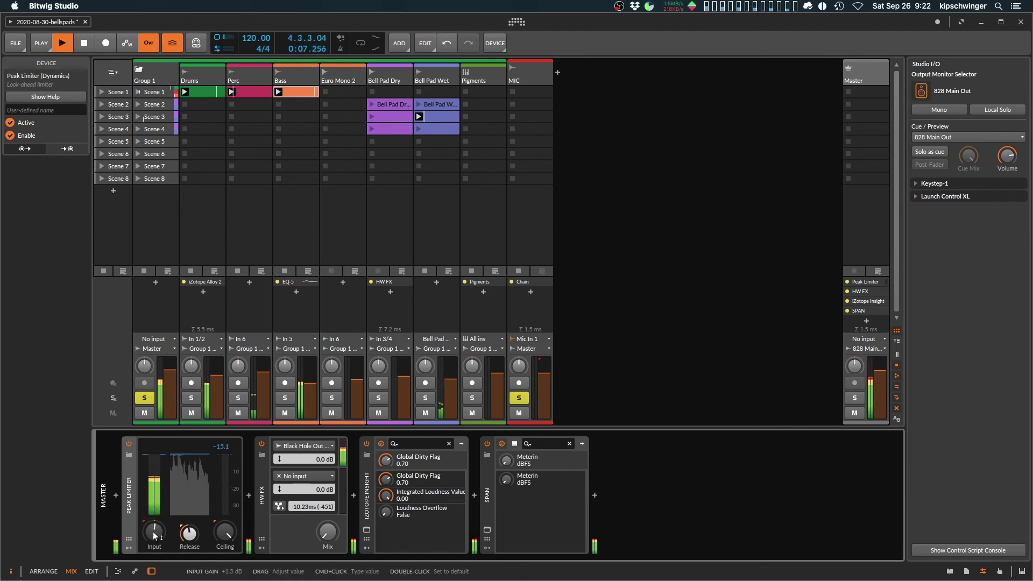
pyautogui.press('space')
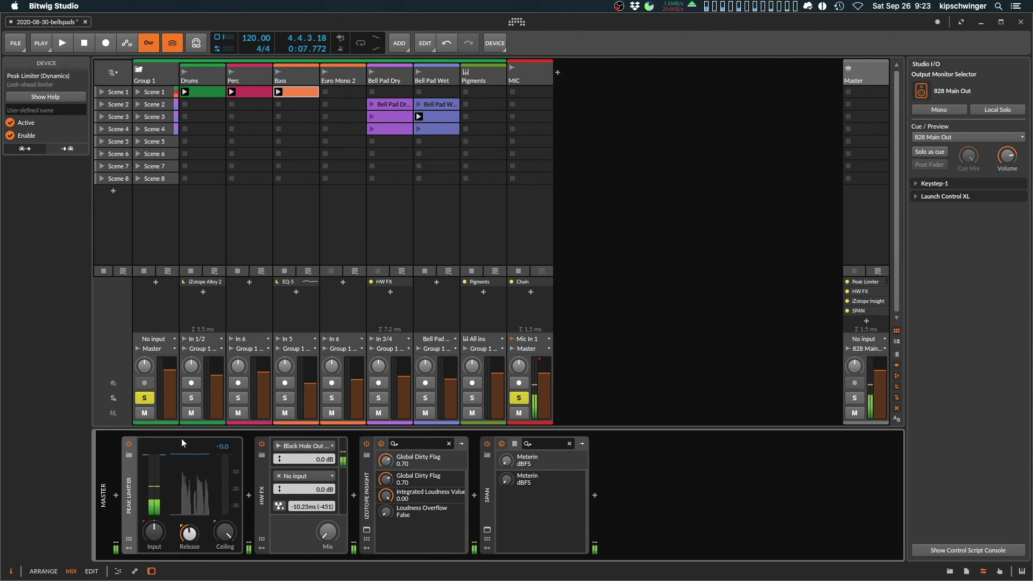
pyautogui.click(256, 480)
pyautogui.click(164, 502)
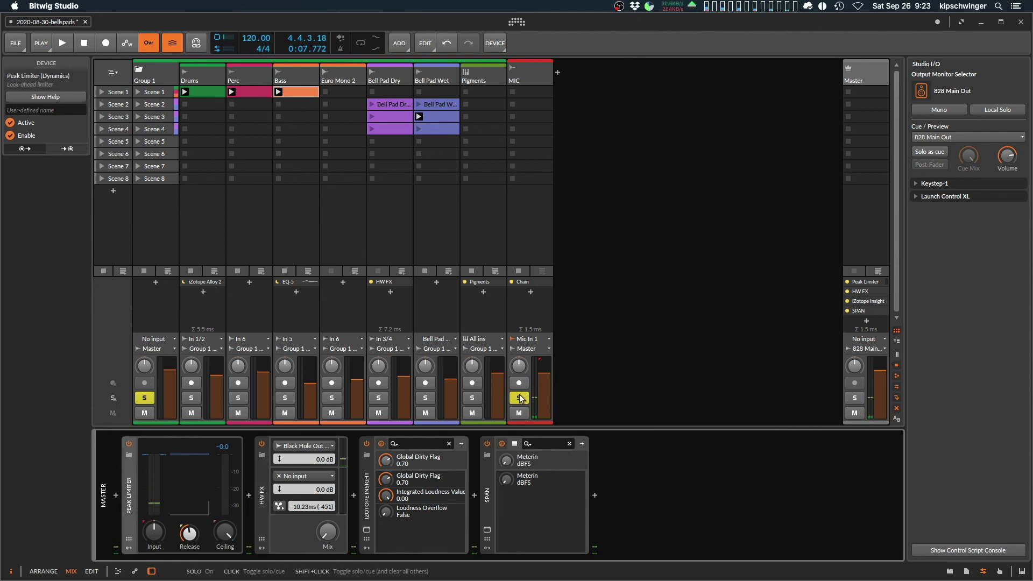
pyautogui.click(728, 305)
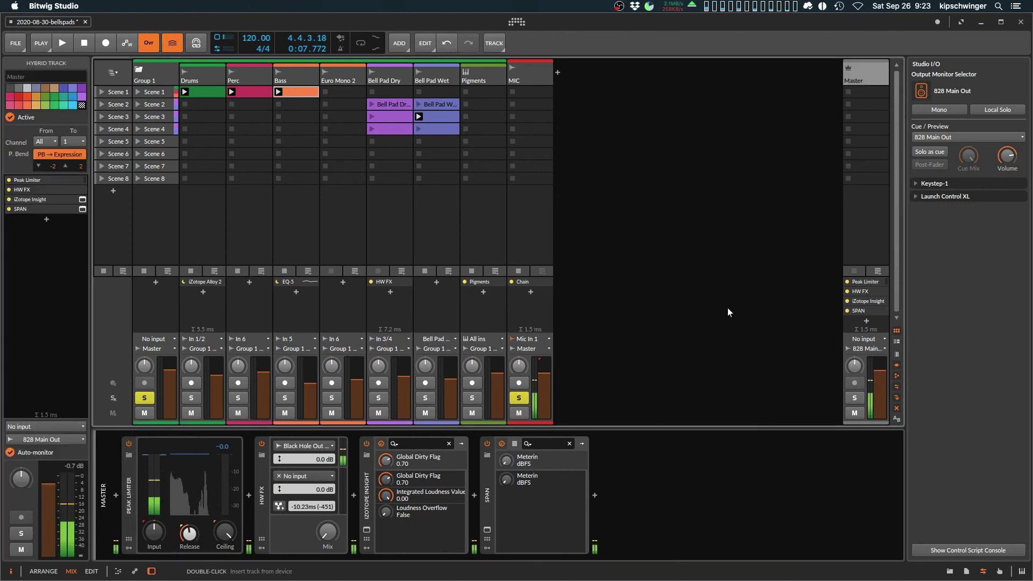